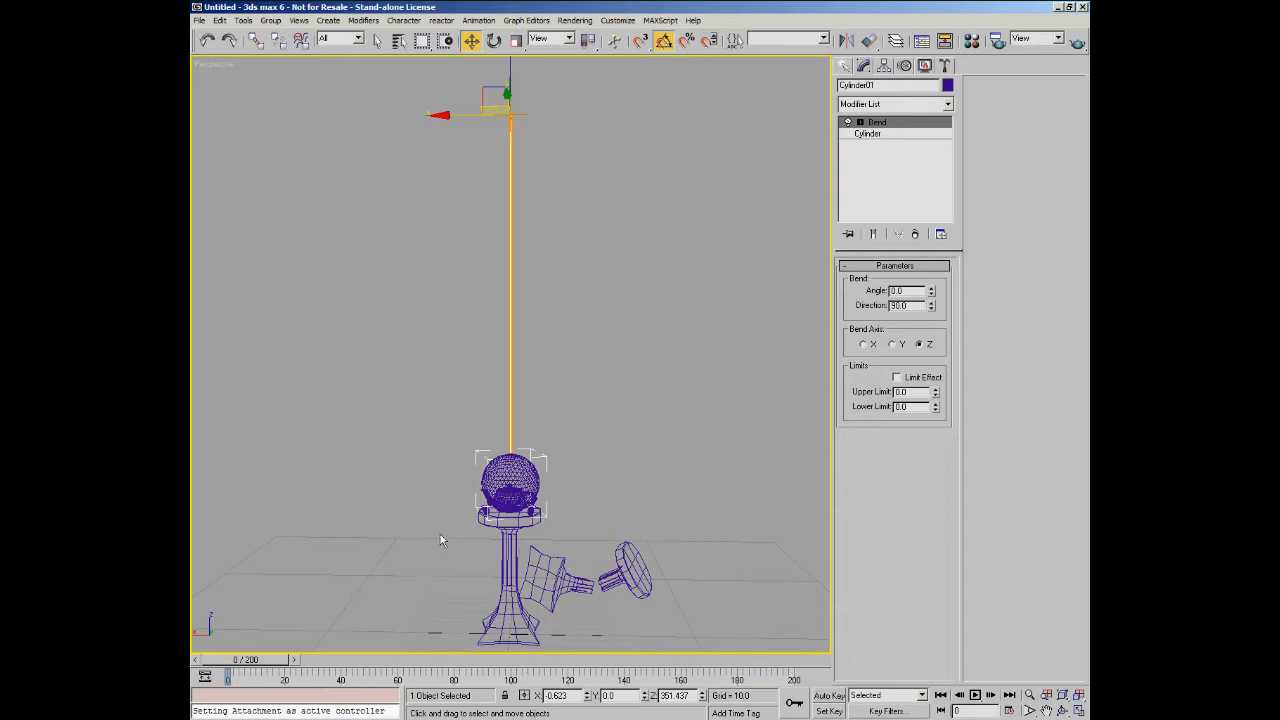
# Step: Rotate the pendulum cylinder around its Y axis to -120 degrees at frame 0, raising the ball to one side
pyautogui.click(494, 40)
pyautogui.moveTo(469, 164); pyautogui.dragTo(512, 169)
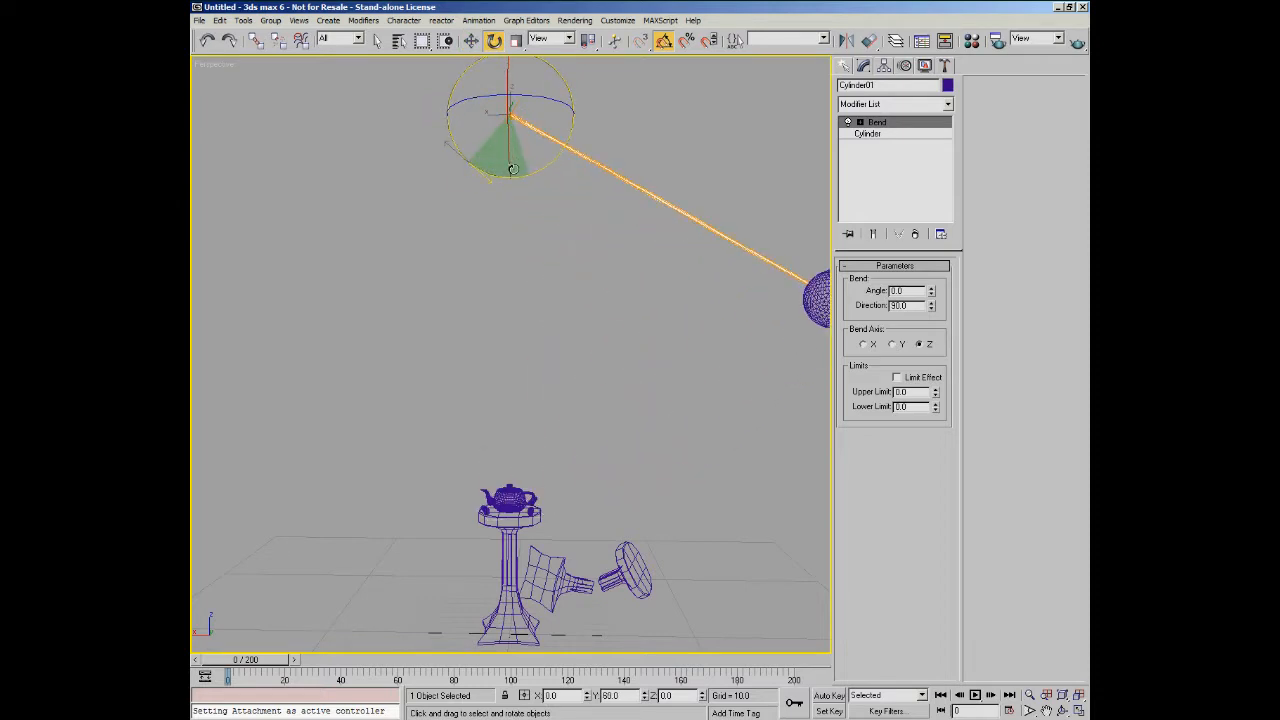
pyautogui.moveTo(512, 169); pyautogui.dragTo(512, 169)
pyautogui.keyDown('alt'); pyautogui.moveTo(577, 294); pyautogui.dragTo(656, 290, button='middle'); pyautogui.keyUp('alt')
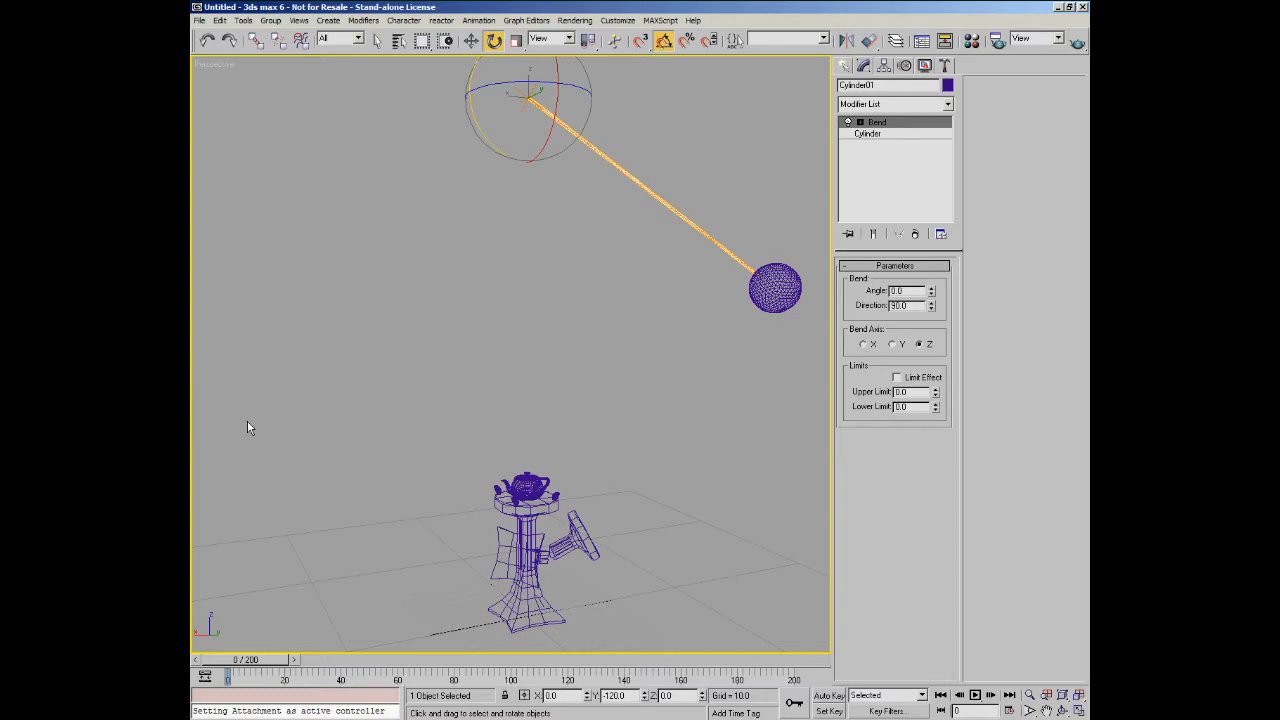
# Step: Go to frame 33 and turn on Auto Key with the Rotate tool active
pyautogui.moveTo(236, 664); pyautogui.dragTo(322, 678)
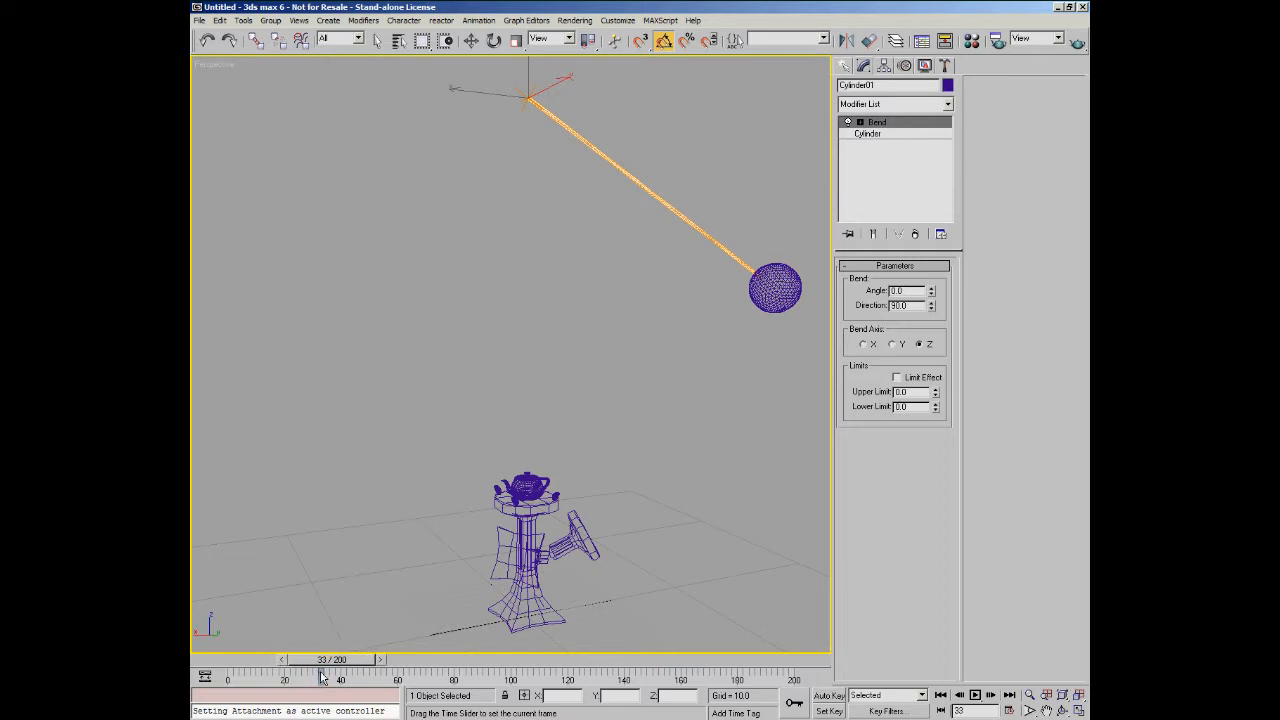
pyautogui.press('e')
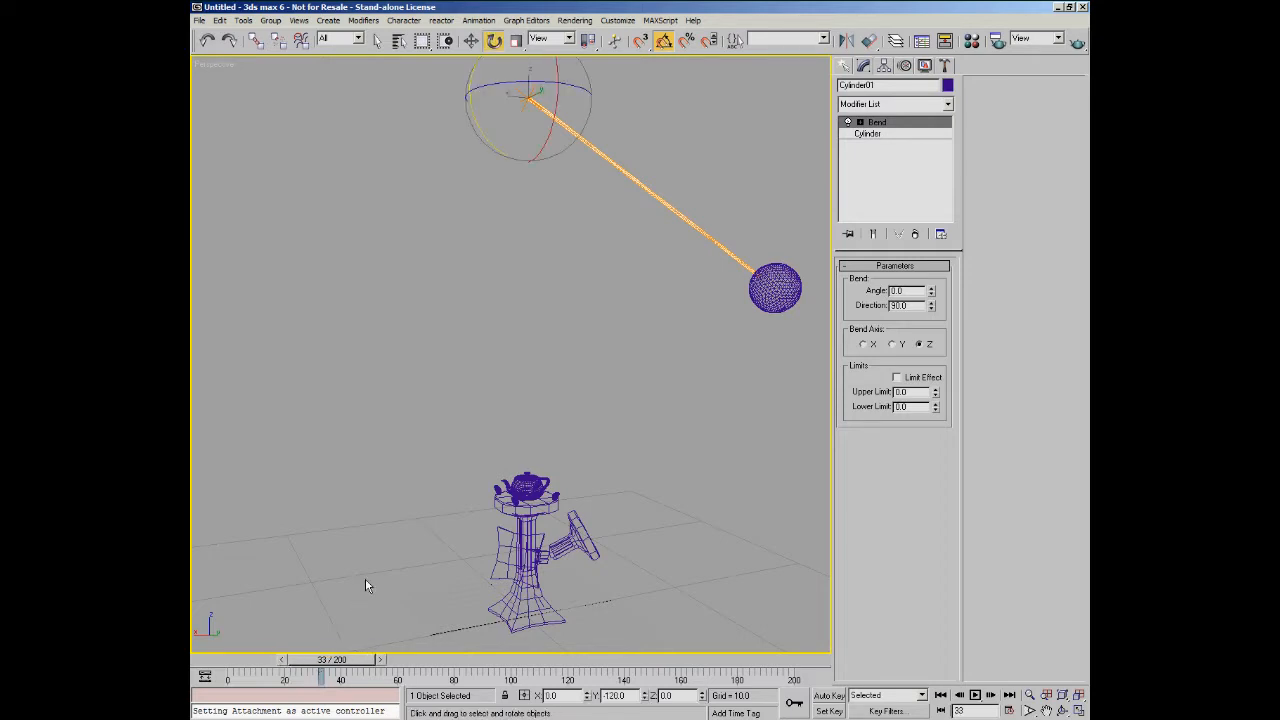
pyautogui.click(826, 696)
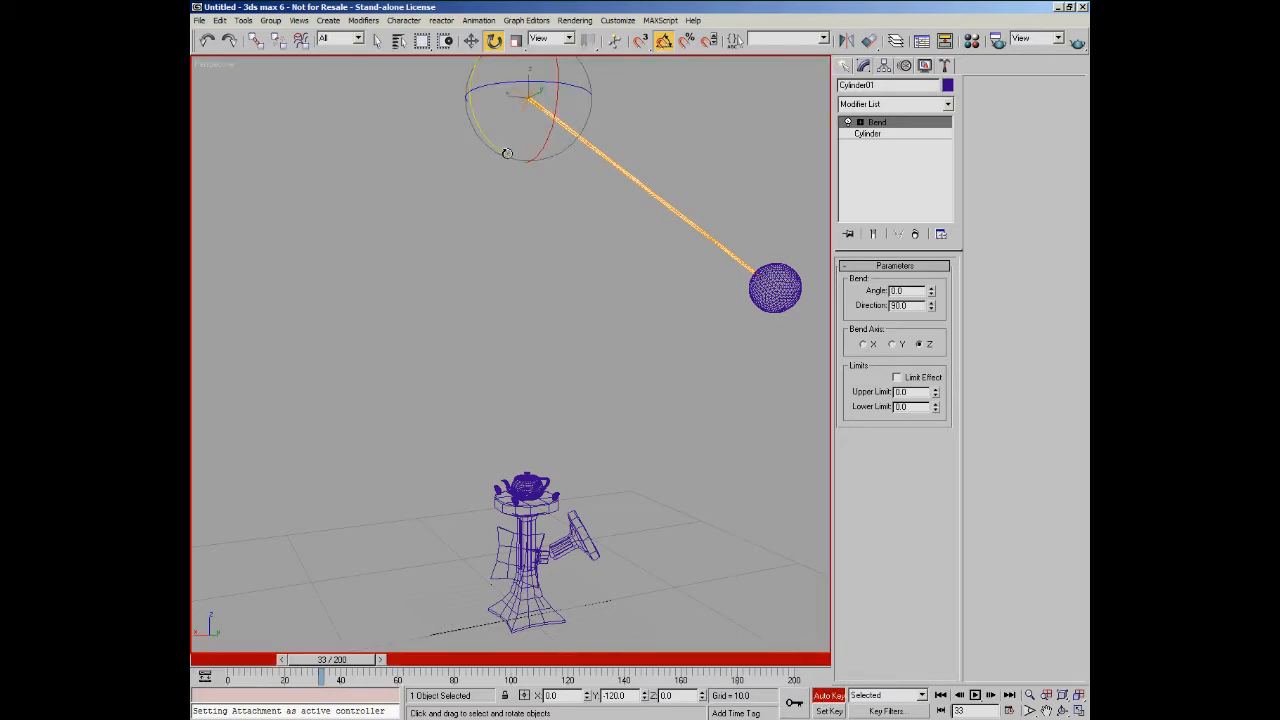
pyautogui.moveTo(500, 148); pyautogui.dragTo(486, 719)
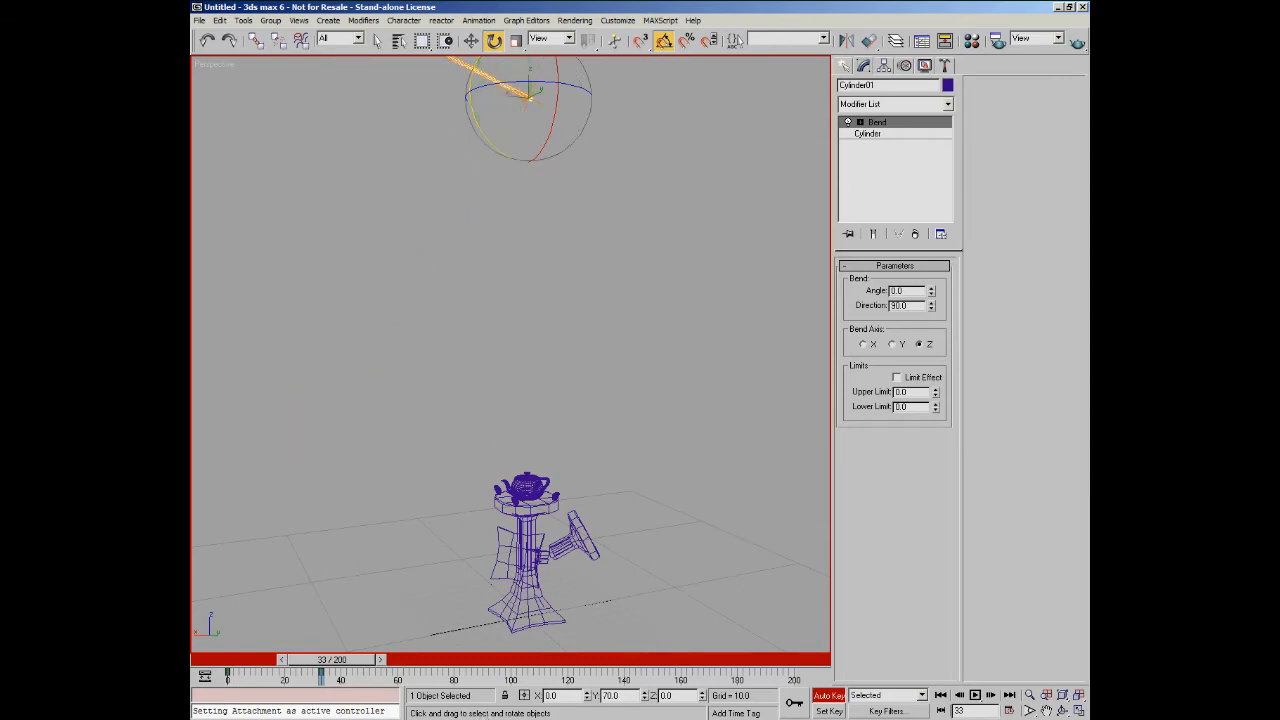
pyautogui.hotkey('ctrl', 'z')
pyautogui.keyDown('alt'); pyautogui.moveTo(572, 459); pyautogui.dragTo(480, 449, button='middle'); pyautogui.keyUp('alt')
pyautogui.scroll(-2, 548, 456)
pyautogui.moveTo(443, 241); pyautogui.dragTo(390, 162)
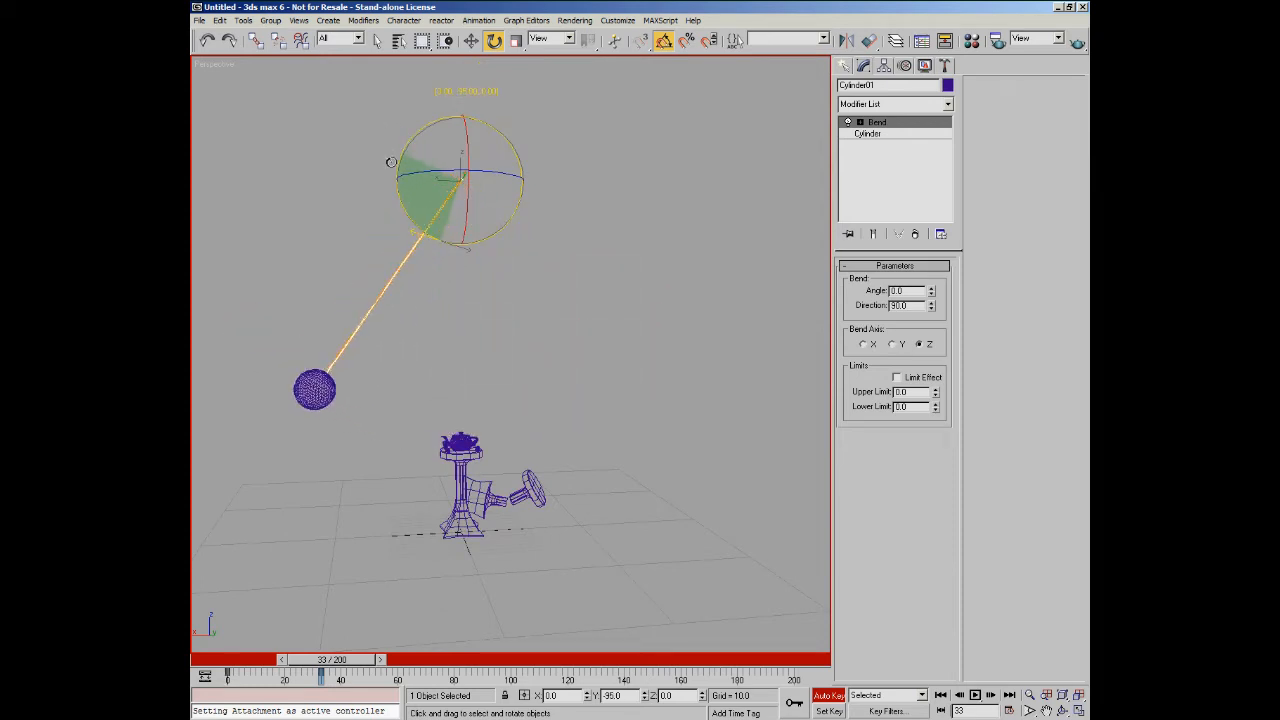
pyautogui.moveTo(392, 149); pyautogui.dragTo(451, 530)
pyautogui.rightClick(451, 530)
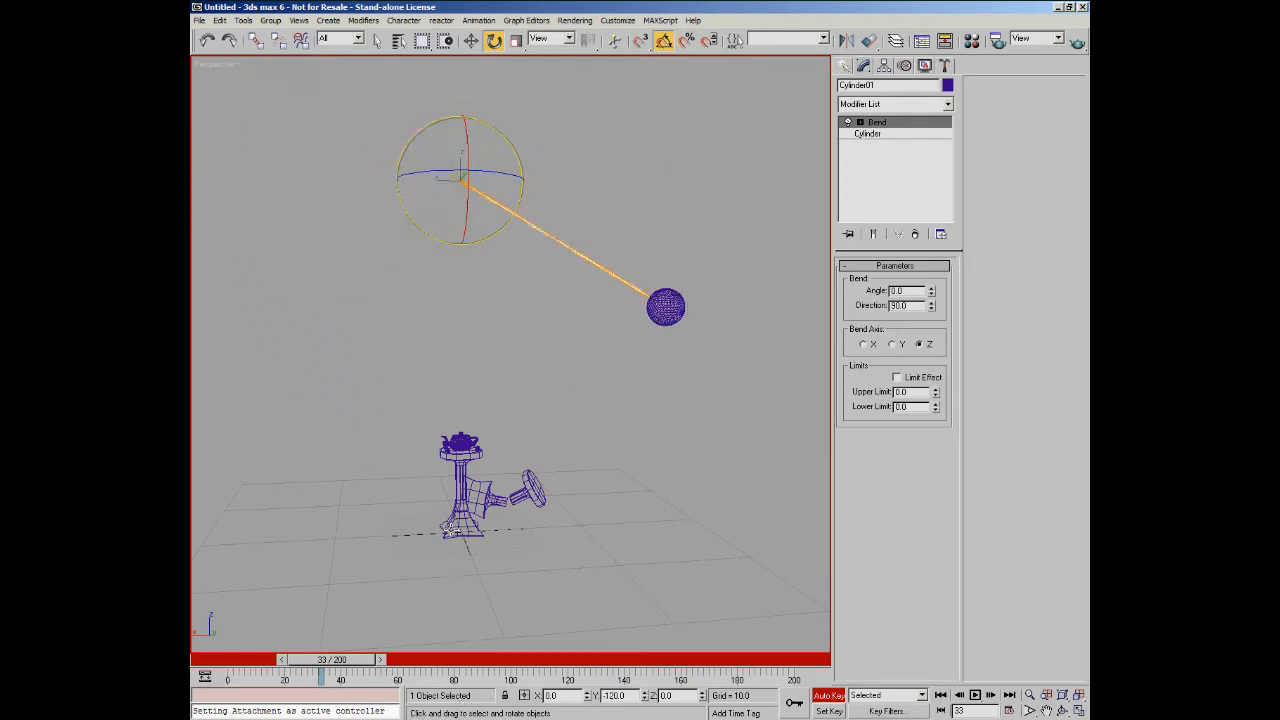
# Step: Rotate the pendulum around Y to 140 degrees at frame 33, swinging it to the opposite side, and turn off Auto Key
pyautogui.keyDown('alt'); pyautogui.moveTo(449, 396); pyautogui.dragTo(476, 403, button='middle'); pyautogui.keyUp('alt')
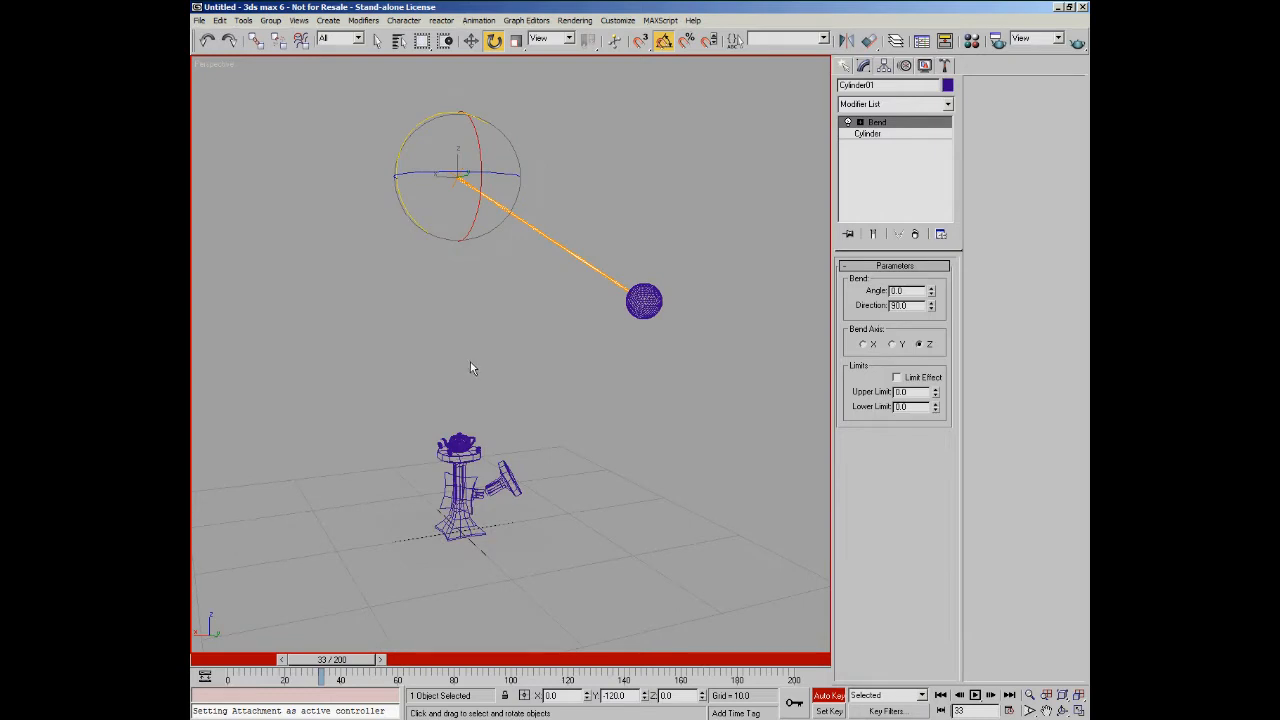
pyautogui.moveTo(409, 221); pyautogui.dragTo(411, 118)
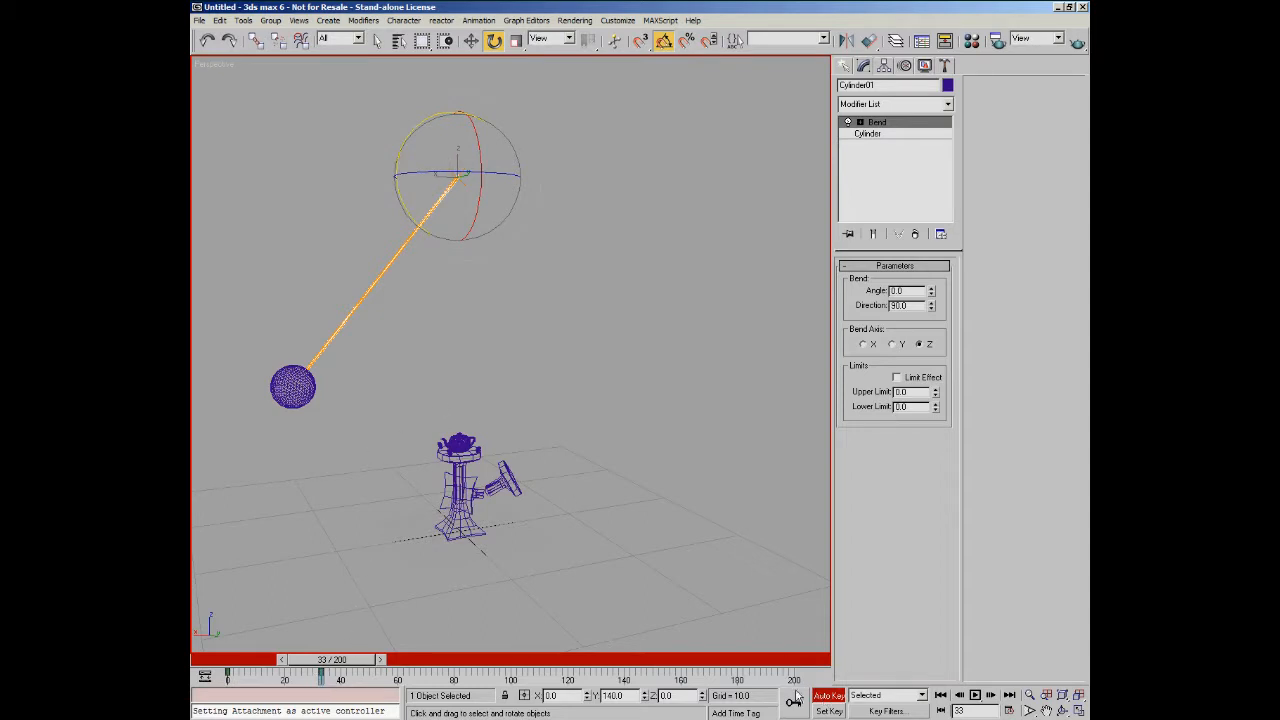
pyautogui.click(828, 695)
# Step: Move the pendulum's rotation key at frame 33 to frame 30
pyautogui.moveTo(332, 660); pyautogui.dragTo(313, 687)
pyautogui.press('e')
pyautogui.click(329, 676)
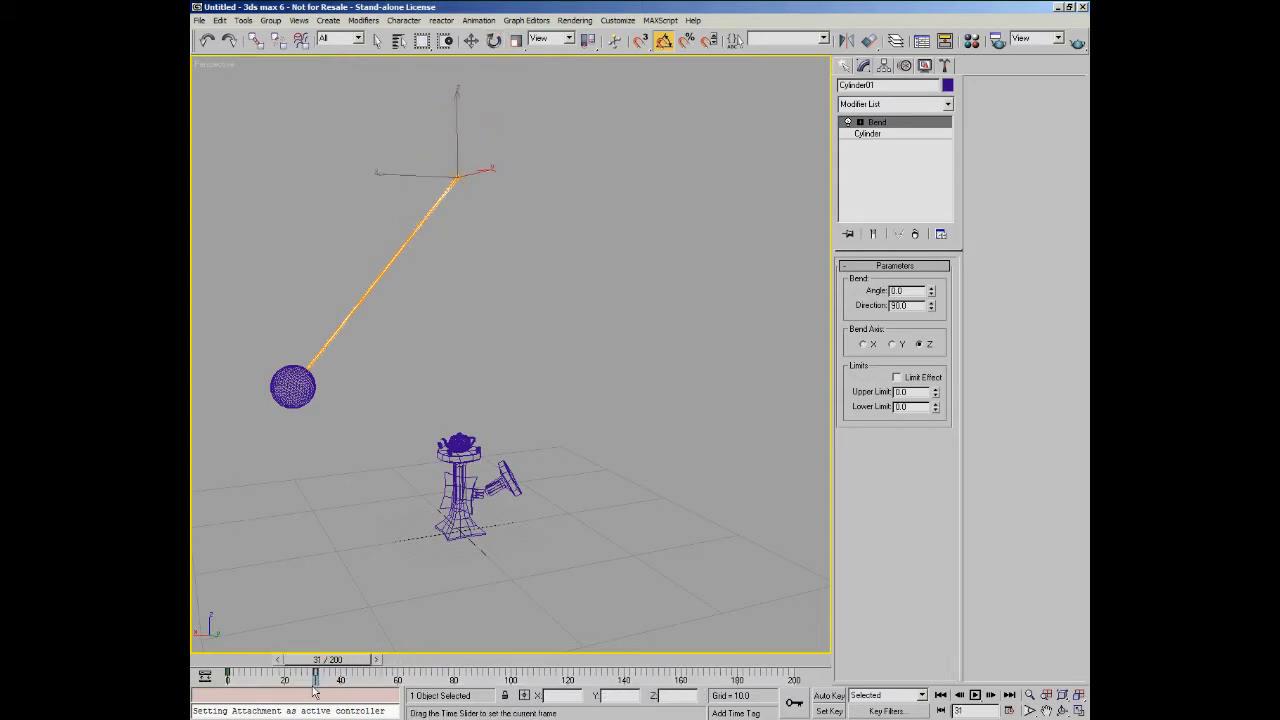
pyautogui.press('e')
pyautogui.moveTo(331, 668); pyautogui.dragTo(311, 679)
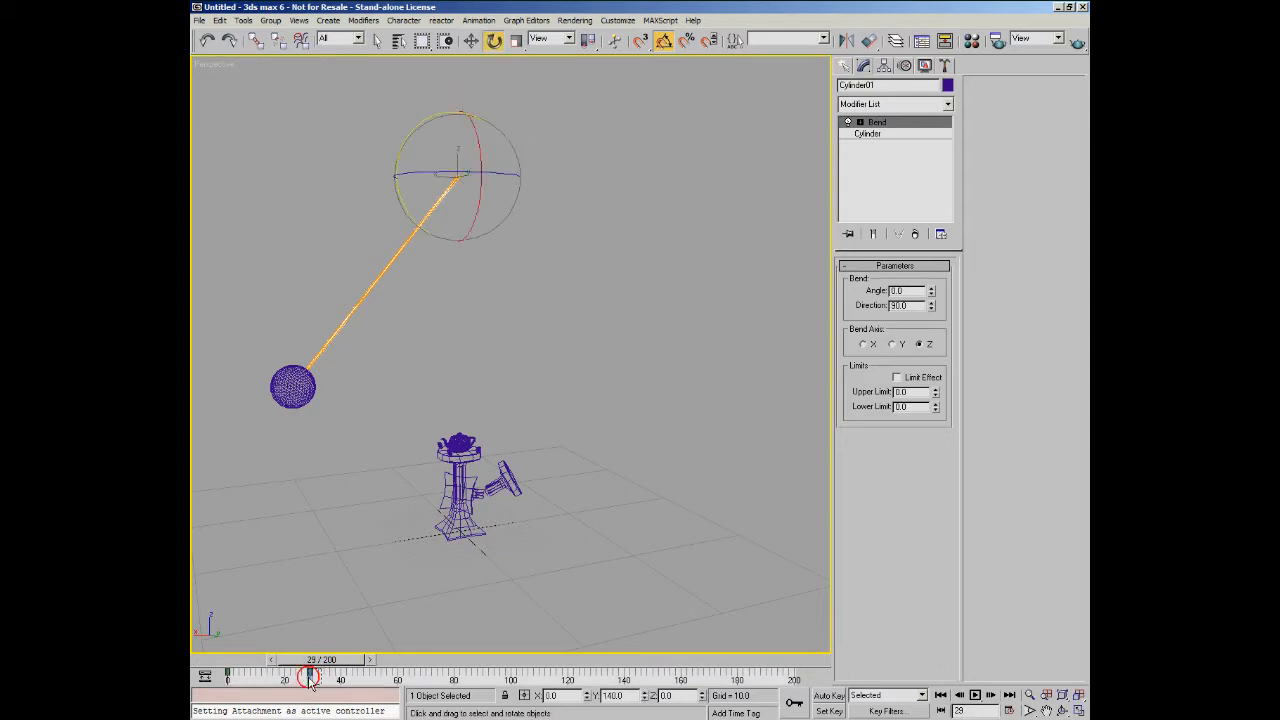
pyautogui.click(308, 671)
# Step: Go to frame 60, turn on Auto Key and rotate the pendulum around Y to -145 degrees
pyautogui.moveTo(311, 672); pyautogui.dragTo(434, 668)
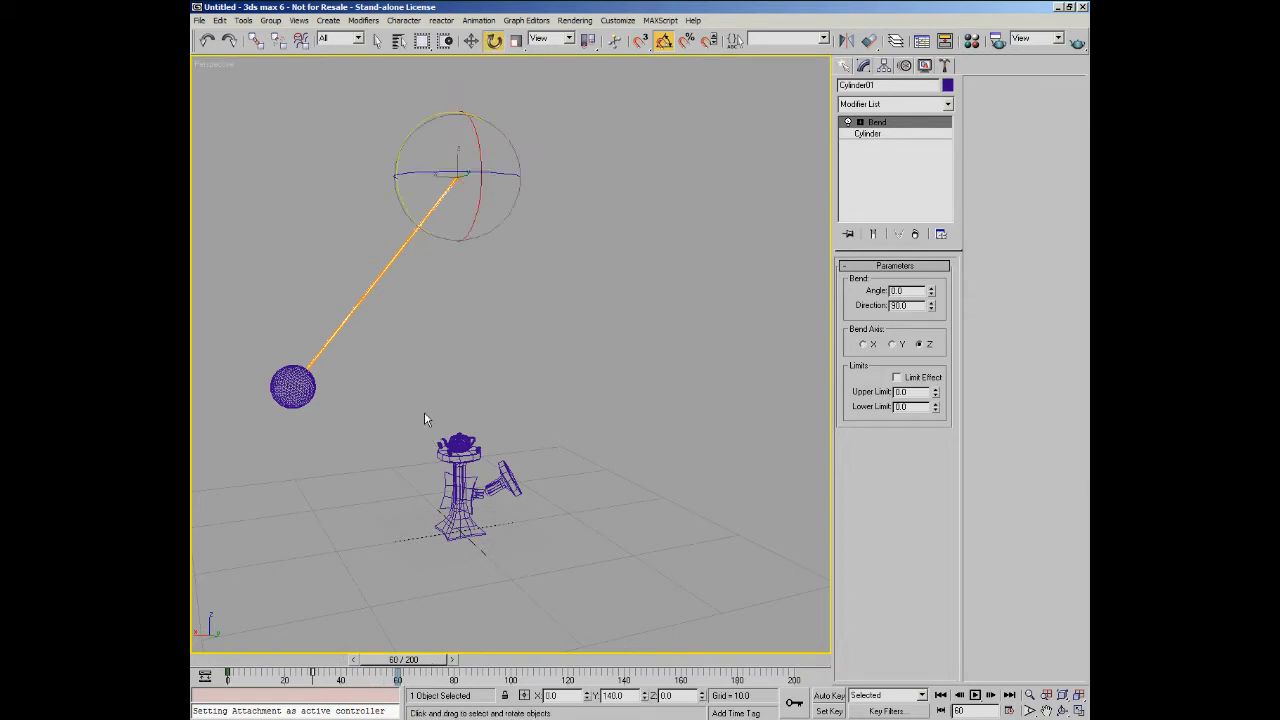
pyautogui.keyDown('alt'); pyautogui.moveTo(444, 377); pyautogui.dragTo(487, 363, button='middle'); pyautogui.keyUp('alt')
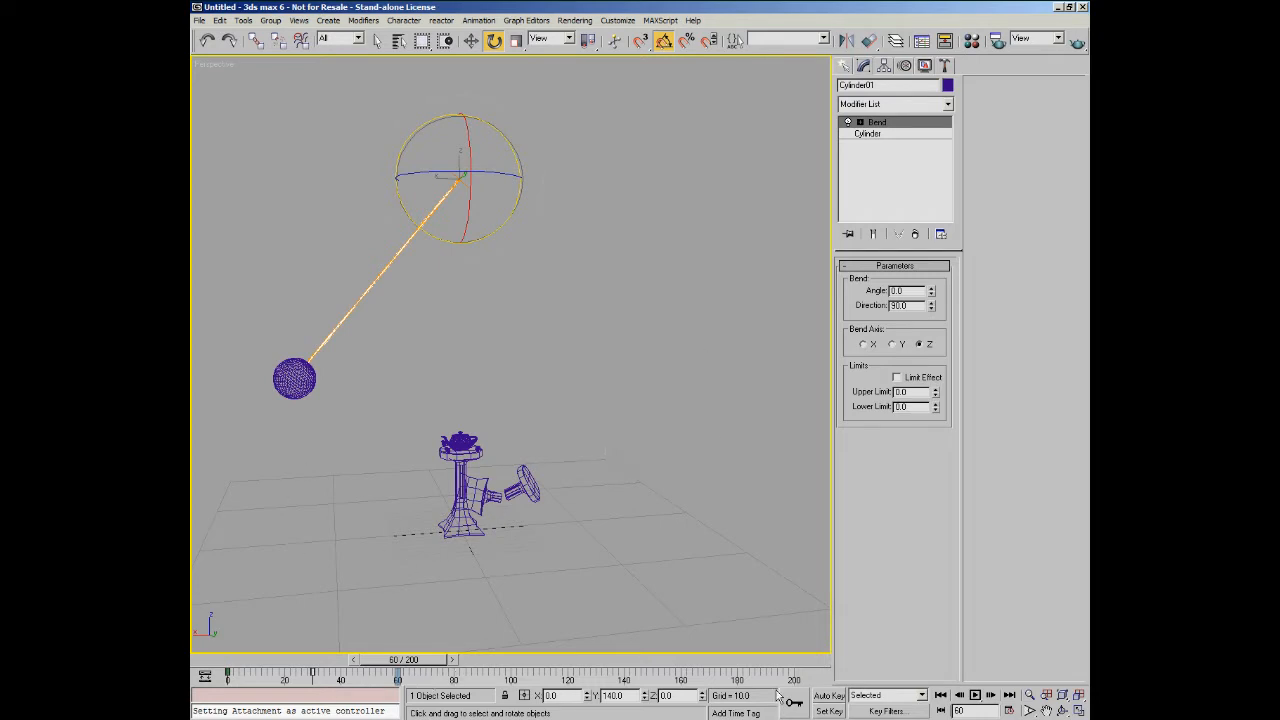
pyautogui.click(829, 695)
pyautogui.keyDown('alt'); pyautogui.moveTo(680, 540); pyautogui.dragTo(632, 536, button='middle'); pyautogui.keyUp('alt')
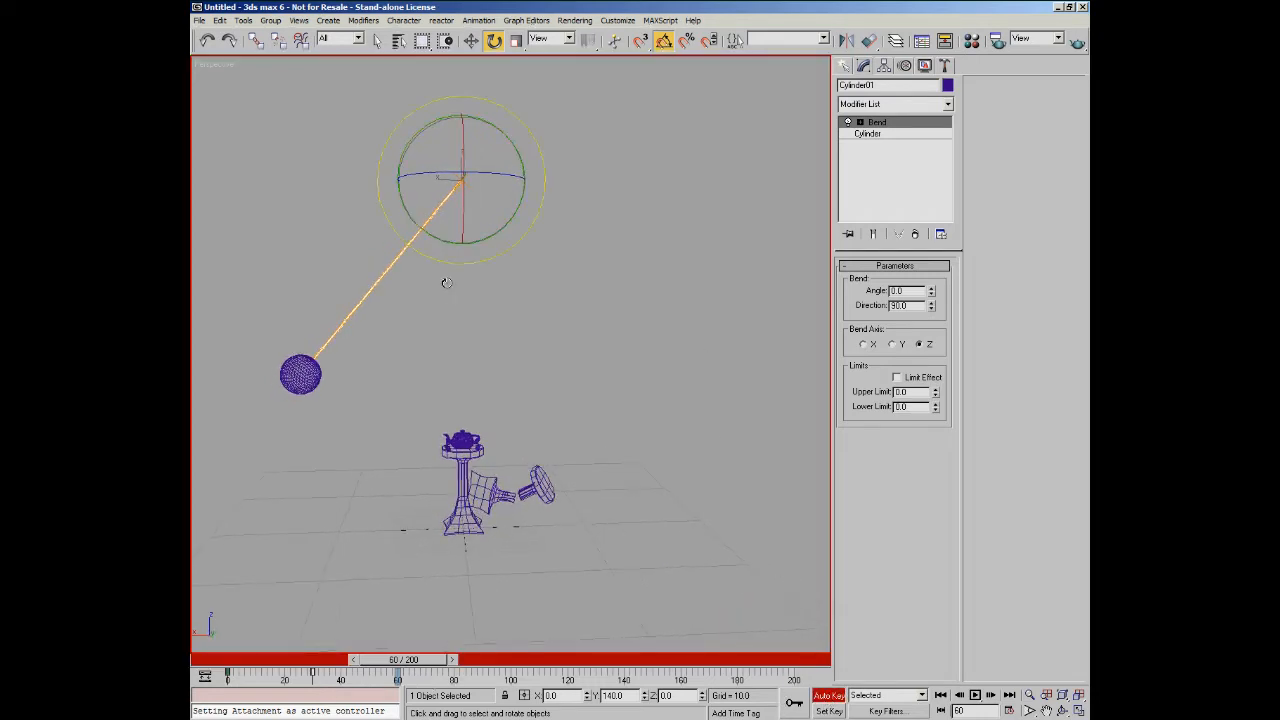
pyautogui.moveTo(399, 195); pyautogui.dragTo(453, 234)
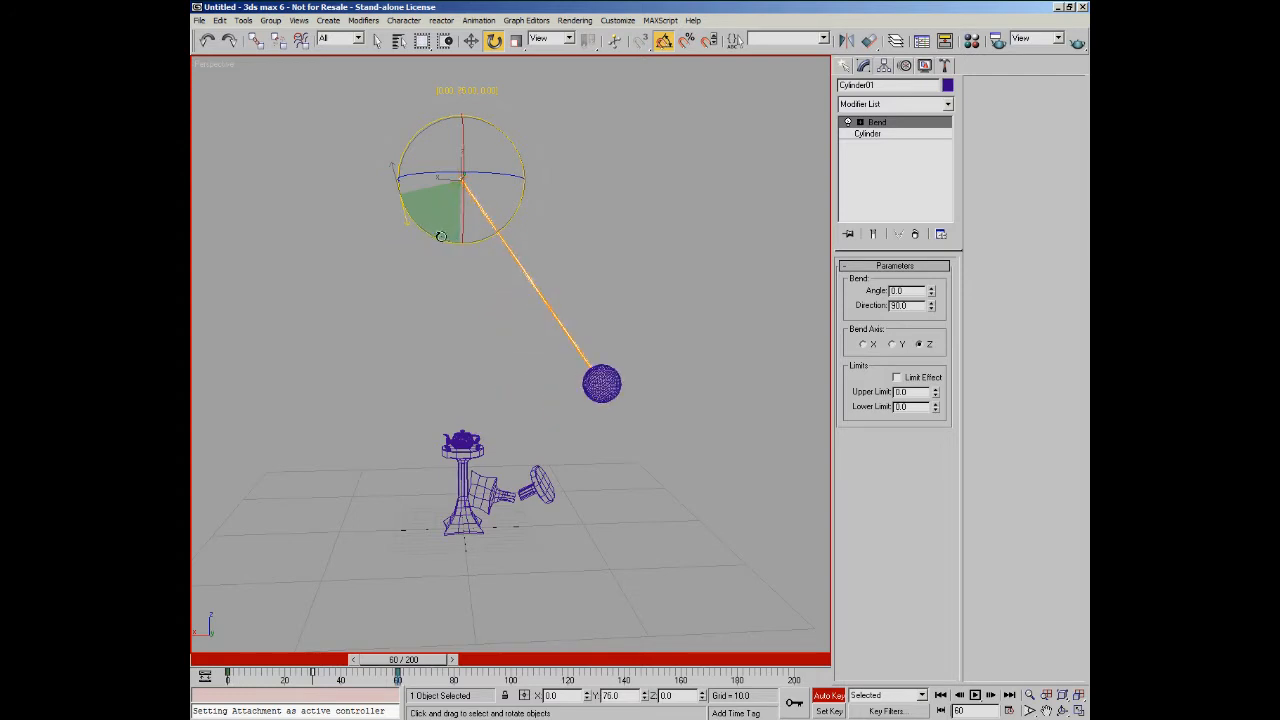
pyautogui.moveTo(437, 237); pyautogui.dragTo(437, 237)
# Step: Key the return swing at frame 90 by rotating the pendulum around Y to 160 degrees
pyautogui.moveTo(445, 663); pyautogui.dragTo(518, 681)
pyautogui.press('e')
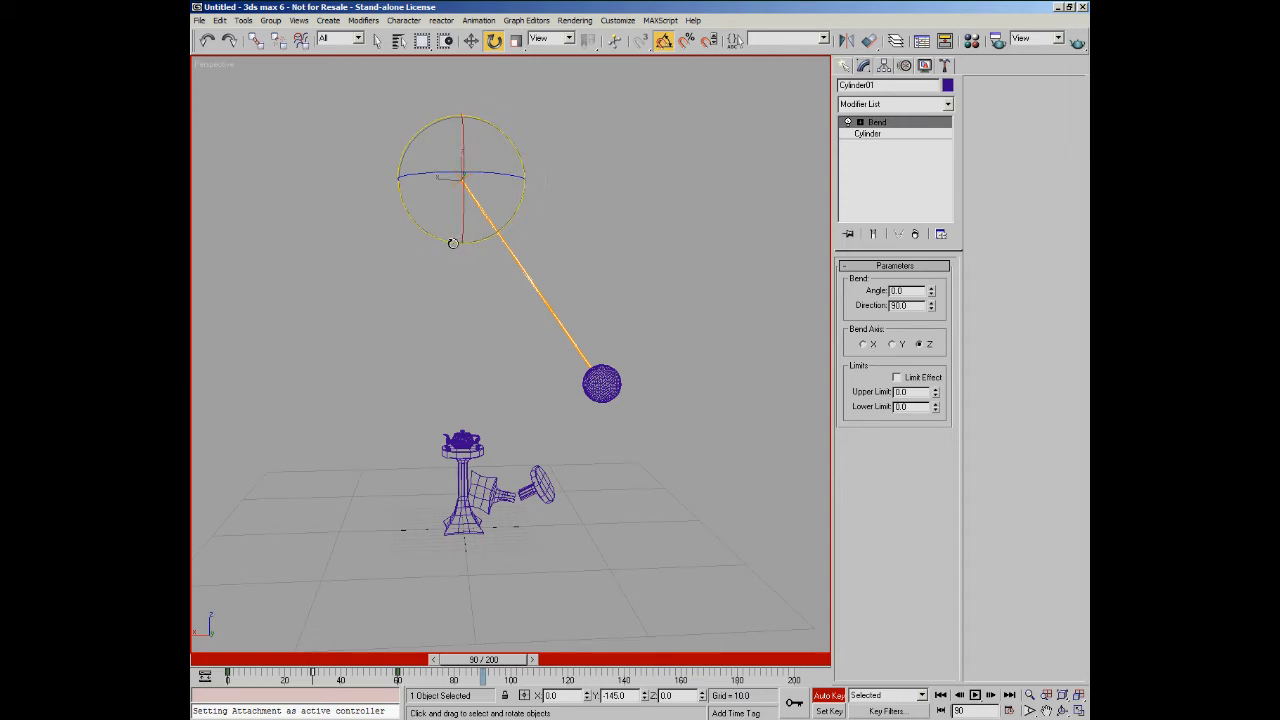
pyautogui.moveTo(453, 243); pyautogui.dragTo(418, 210)
# Step: Key the pendulum at about -163 degrees around Y at frame 120, turning off Angle Snap to fine-tune the rotation
pyautogui.moveTo(503, 662); pyautogui.dragTo(567, 676)
pyautogui.press('e')
pyautogui.moveTo(418, 229); pyautogui.dragTo(443, 236)
pyautogui.click(664, 42)
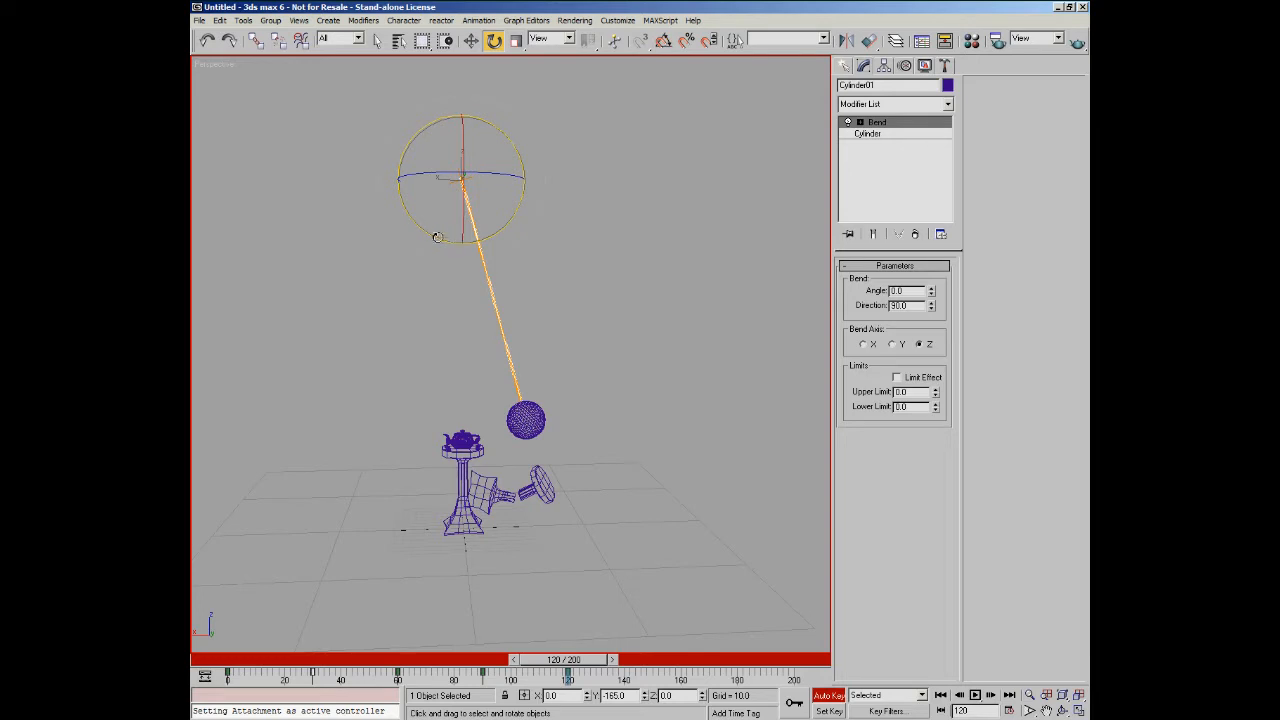
pyautogui.moveTo(431, 235); pyautogui.dragTo(443, 256)
# Step: Key the swing at frame 150 by rotating the pendulum around Y to about 169 degrees
pyautogui.moveTo(600, 670); pyautogui.dragTo(673, 711)
pyautogui.press('e')
pyautogui.moveTo(447, 244); pyautogui.dragTo(409, 234)
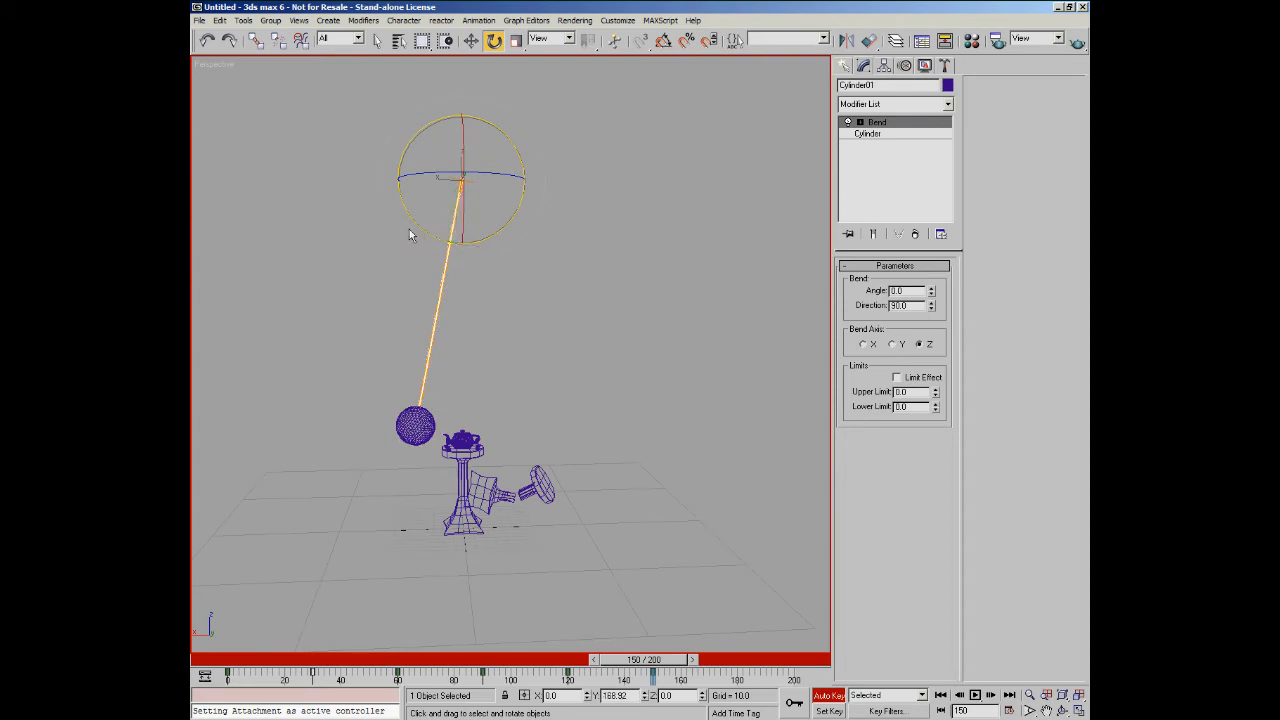
# Step: Key a smaller opposite swing of the pendulum around Y at frame 180
pyautogui.press('q')
pyautogui.moveTo(648, 665); pyautogui.dragTo(730, 668)
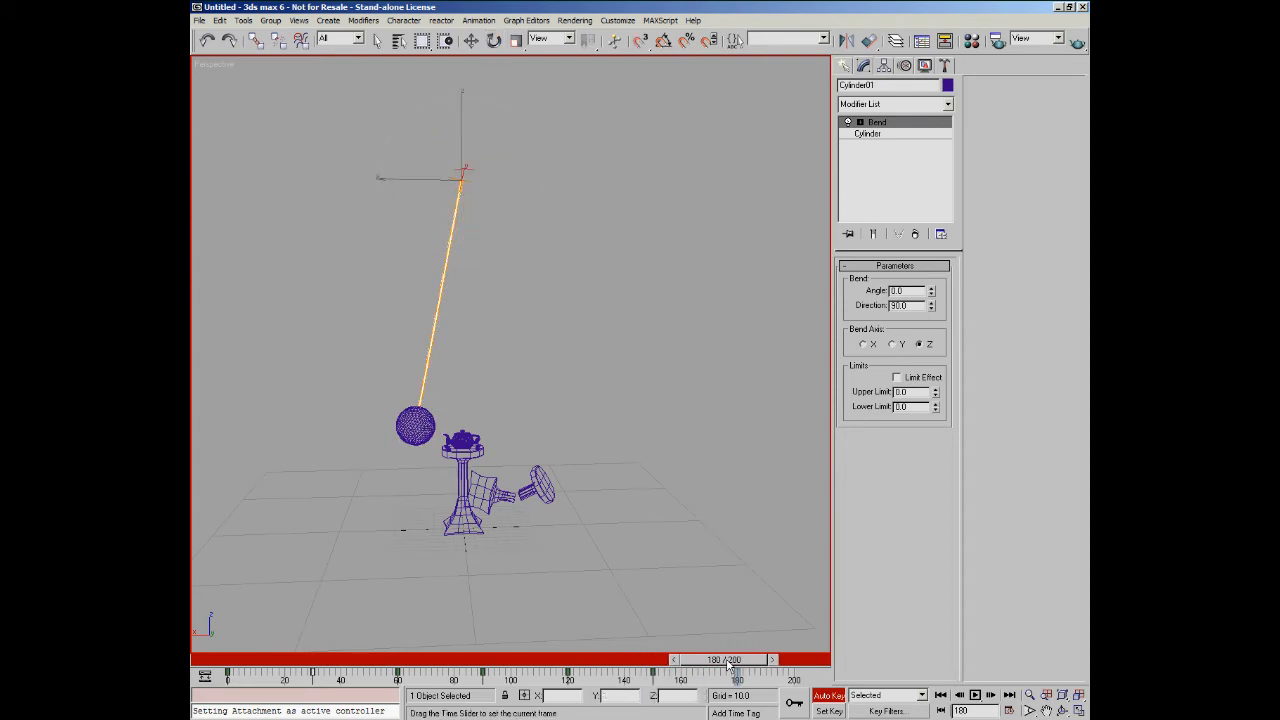
pyautogui.press('e')
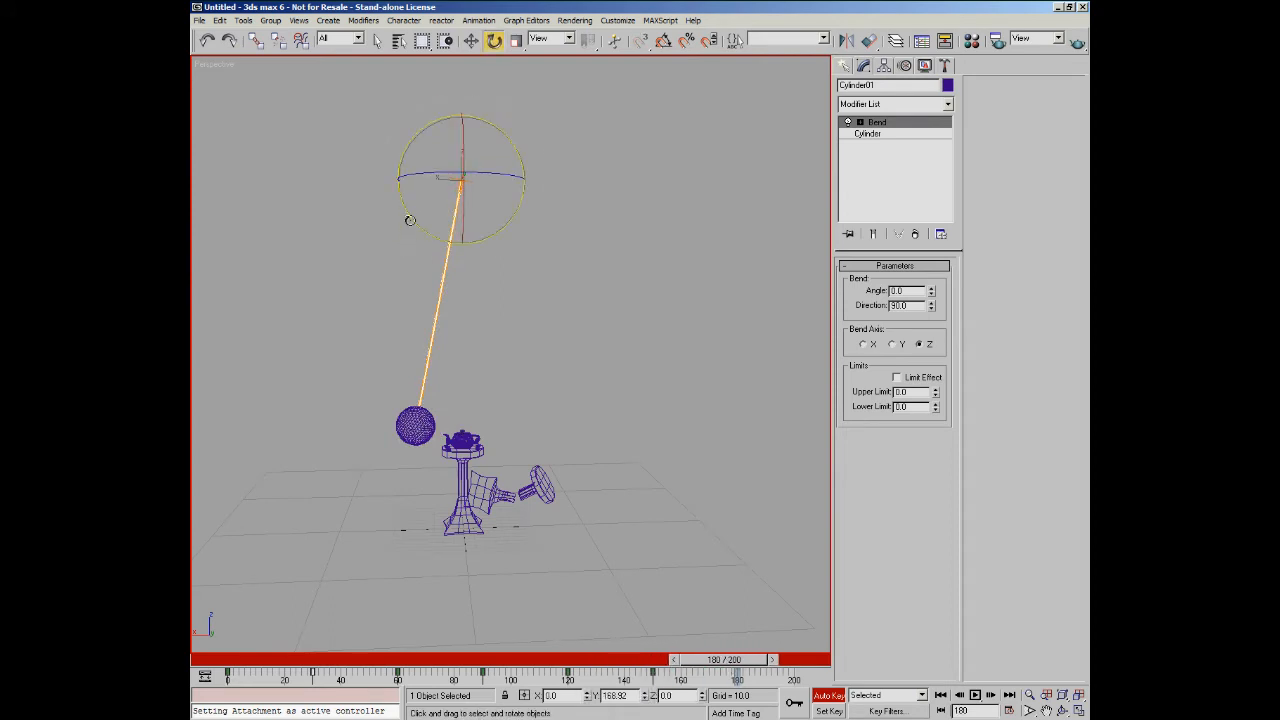
pyautogui.moveTo(410, 219); pyautogui.dragTo(437, 236)
# Step: Key the final swing at frame 200 by rotating the pendulum around Y to about 175.2 degrees
pyautogui.moveTo(737, 659); pyautogui.dragTo(819, 663)
pyautogui.moveTo(446, 242); pyautogui.dragTo(427, 232)
pyautogui.moveTo(798, 668)
pyautogui.mouseDown()
pyautogui.moveTo(229, 679)
pyautogui.moveTo(330, 661)
pyautogui.moveTo(775, 661)
pyautogui.mouseUp()
pyautogui.press('e')
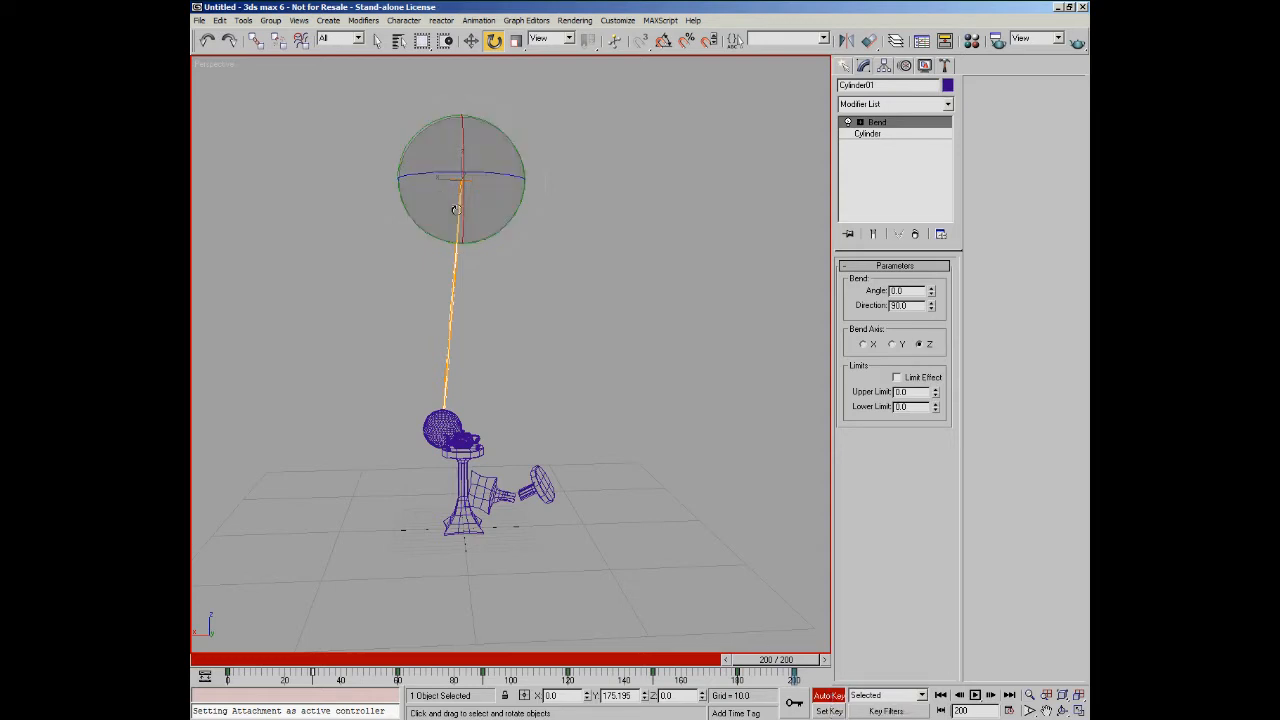
# Step: Return the timeline to frame 0 with the Rotate tool active
pyautogui.click(831, 703)
pyautogui.moveTo(806, 663); pyautogui.dragTo(240, 645)
pyautogui.press('e')
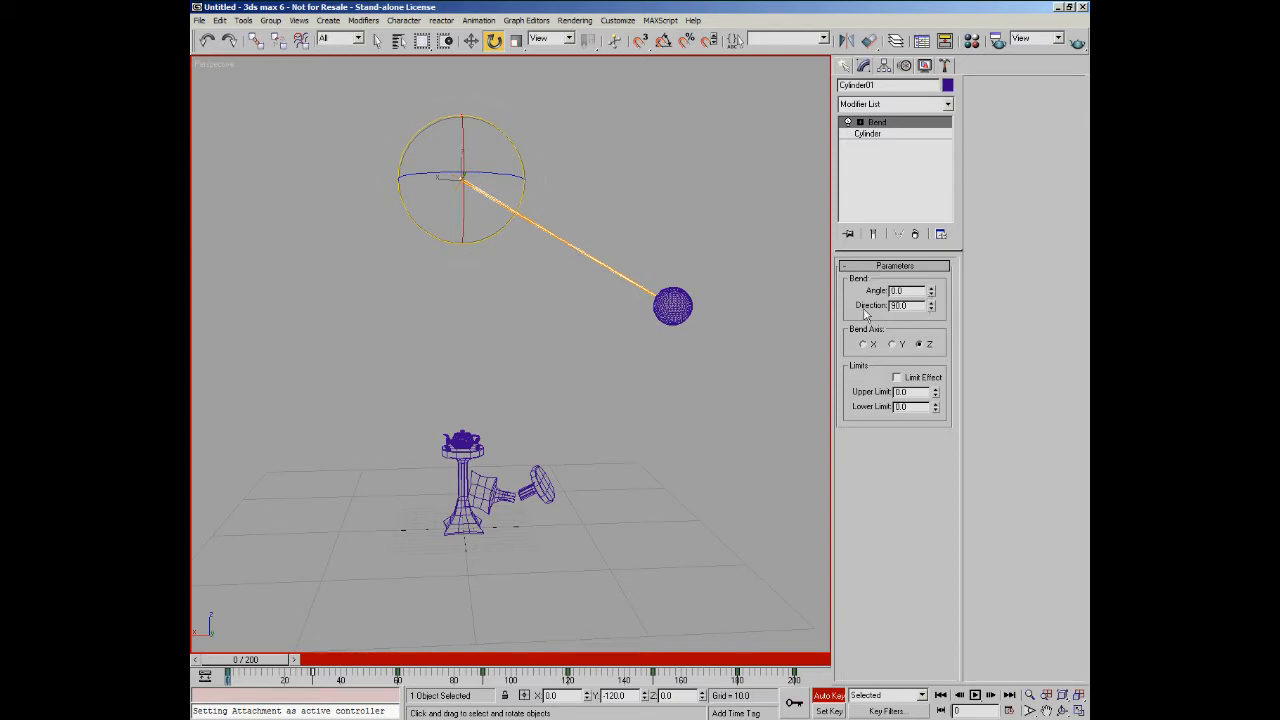
# Step: Try a Bend angle of -58 degrees on the cylinder at frame 0 and inspect the bending direction
pyautogui.moveTo(931, 292); pyautogui.dragTo(940, 381)
pyautogui.keyDown('alt'); pyautogui.moveTo(707, 358); pyautogui.dragTo(573, 392, button='middle'); pyautogui.keyUp('alt')
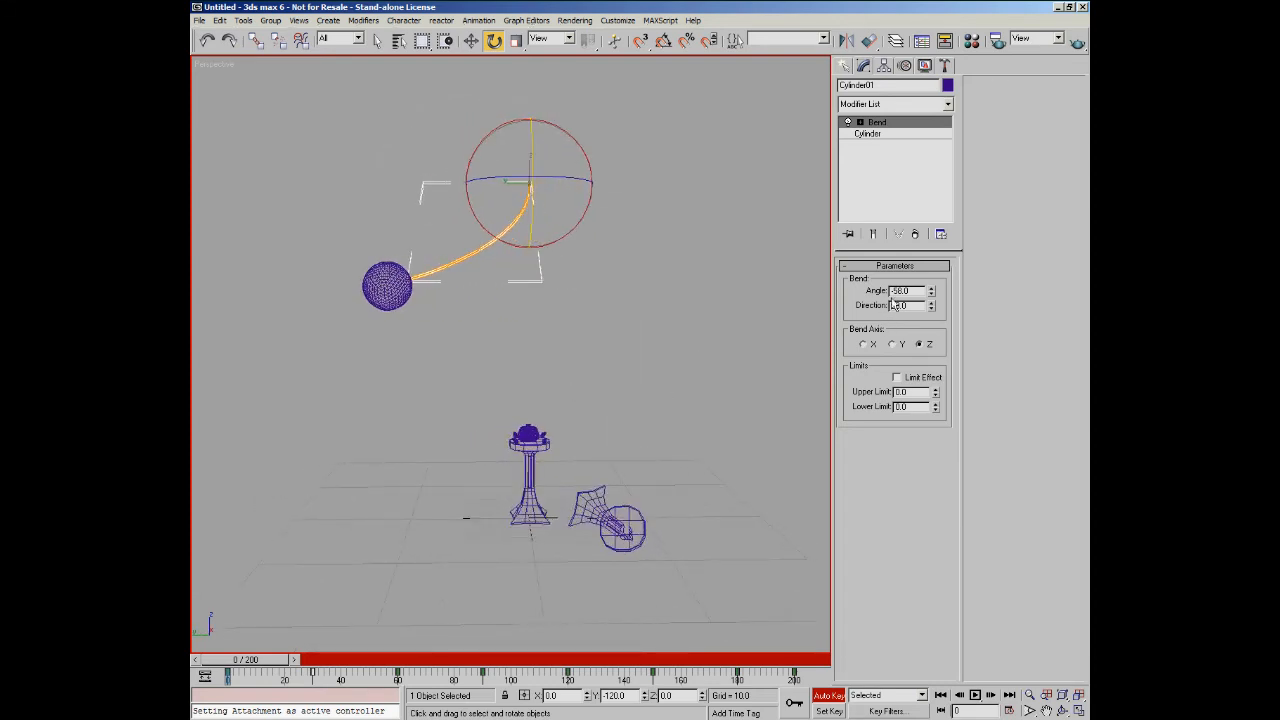
pyautogui.keyDown('alt'); pyautogui.moveTo(760, 332); pyautogui.dragTo(681, 343, button='middle'); pyautogui.keyUp('alt')
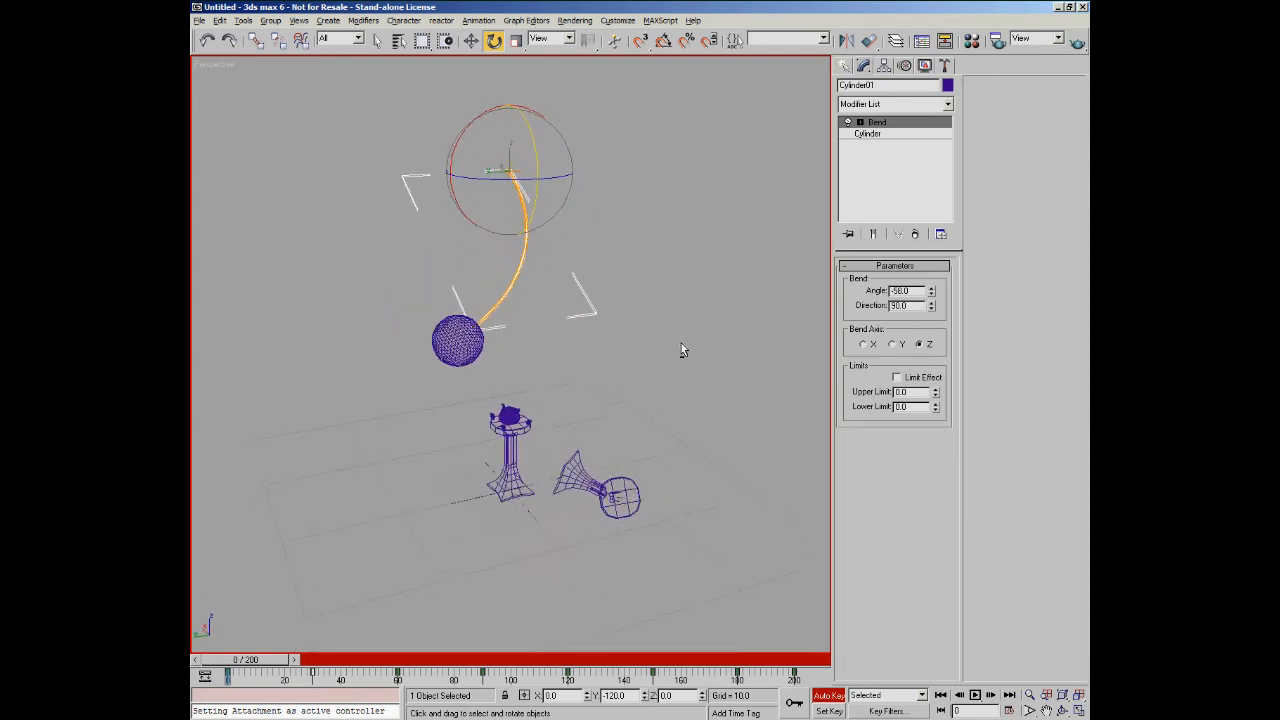
# Step: Turn off Auto Key and set the Bend modifier's direction to 0 and its angle to 15 at frame 0
pyautogui.click(829, 695)
pyautogui.moveTo(915, 305); pyautogui.dragTo(848, 308)
pyautogui.write('90')
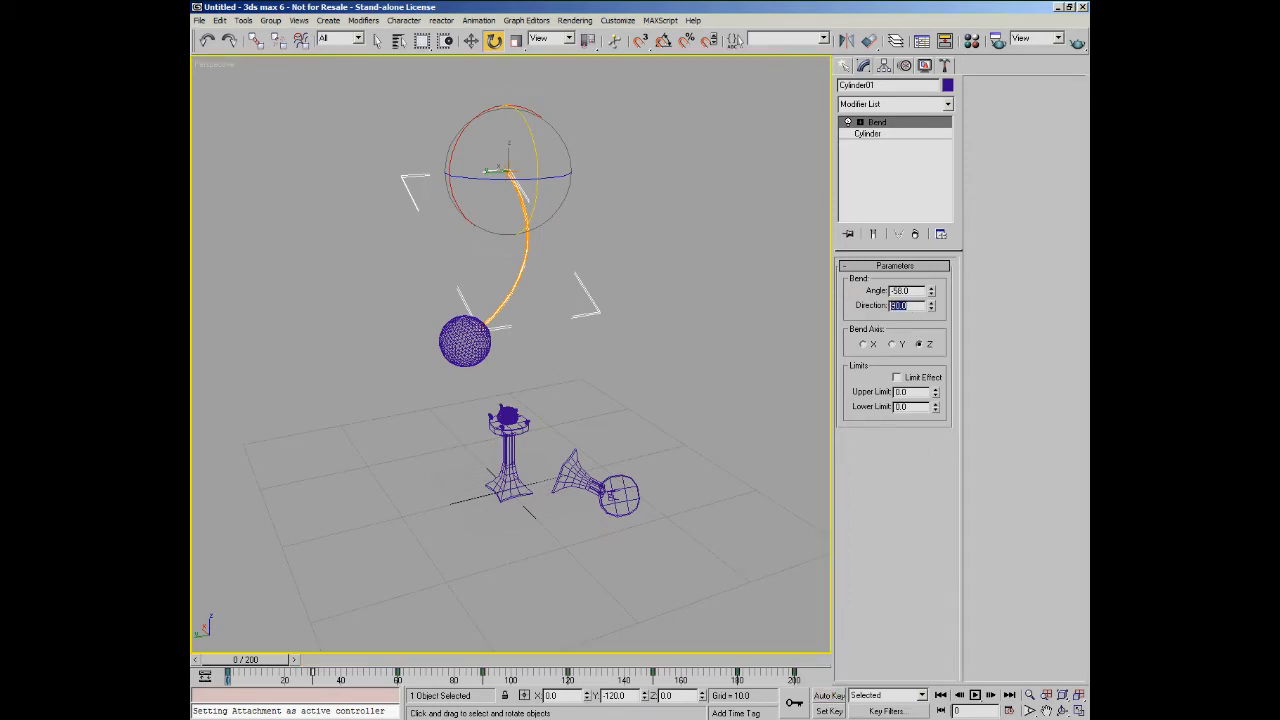
pyautogui.rightClick(932, 310)
pyautogui.moveTo(624, 391)
pyautogui.keyDown('alt'); pyautogui.mouseDown(button='middle')
pyautogui.moveTo(731, 379)
pyautogui.moveTo(630, 392)
pyautogui.mouseUp(button='middle'); pyautogui.keyUp('alt')
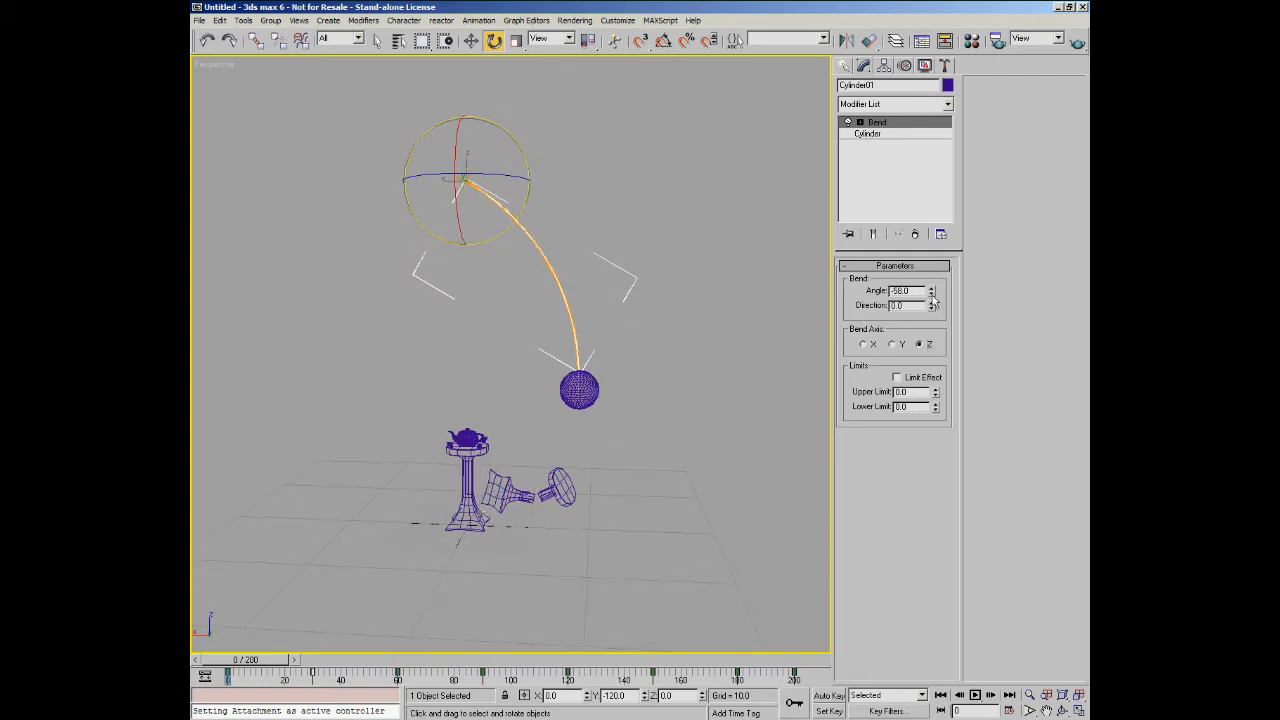
pyautogui.moveTo(932, 300); pyautogui.dragTo(929, 198)
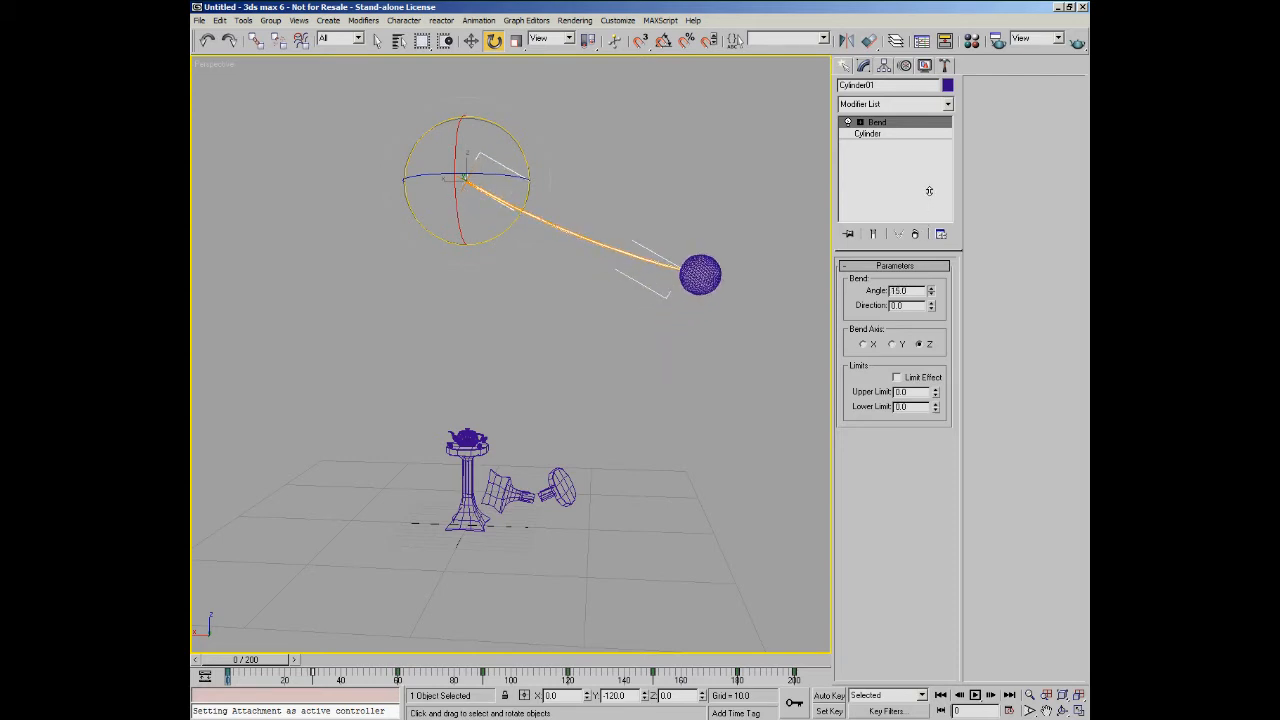
pyautogui.keyDown('alt'); pyautogui.moveTo(488, 335); pyautogui.dragTo(570, 332, button='middle'); pyautogui.keyUp('alt')
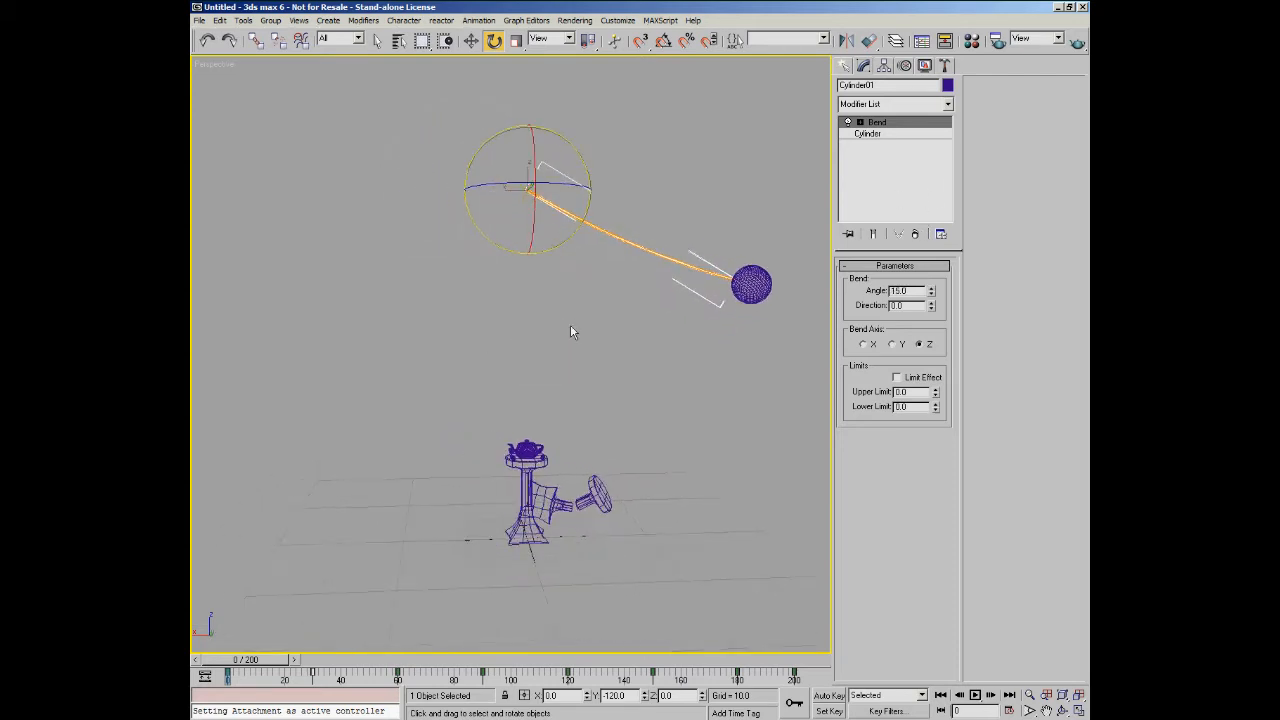
# Step: Turn on Auto Key and set the Bend angle to -14.5 at frame 30
pyautogui.click(828, 695)
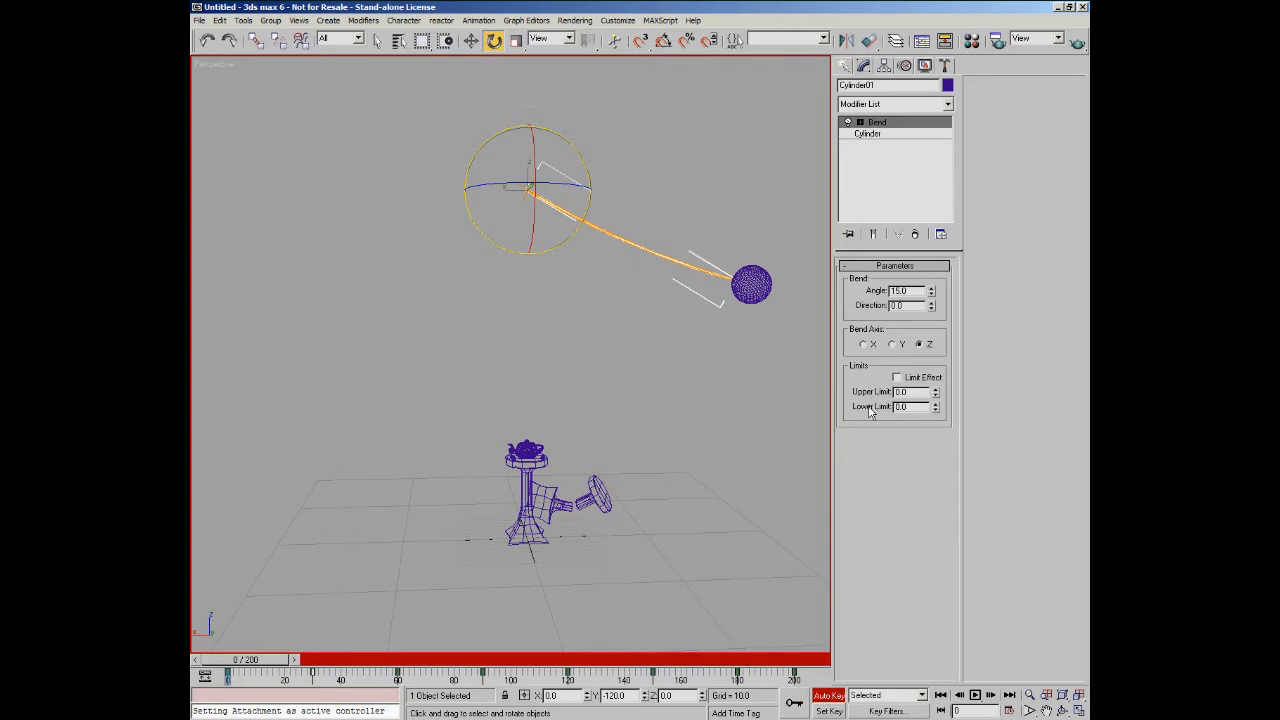
pyautogui.moveTo(255, 668); pyautogui.dragTo(334, 682)
pyautogui.press('e')
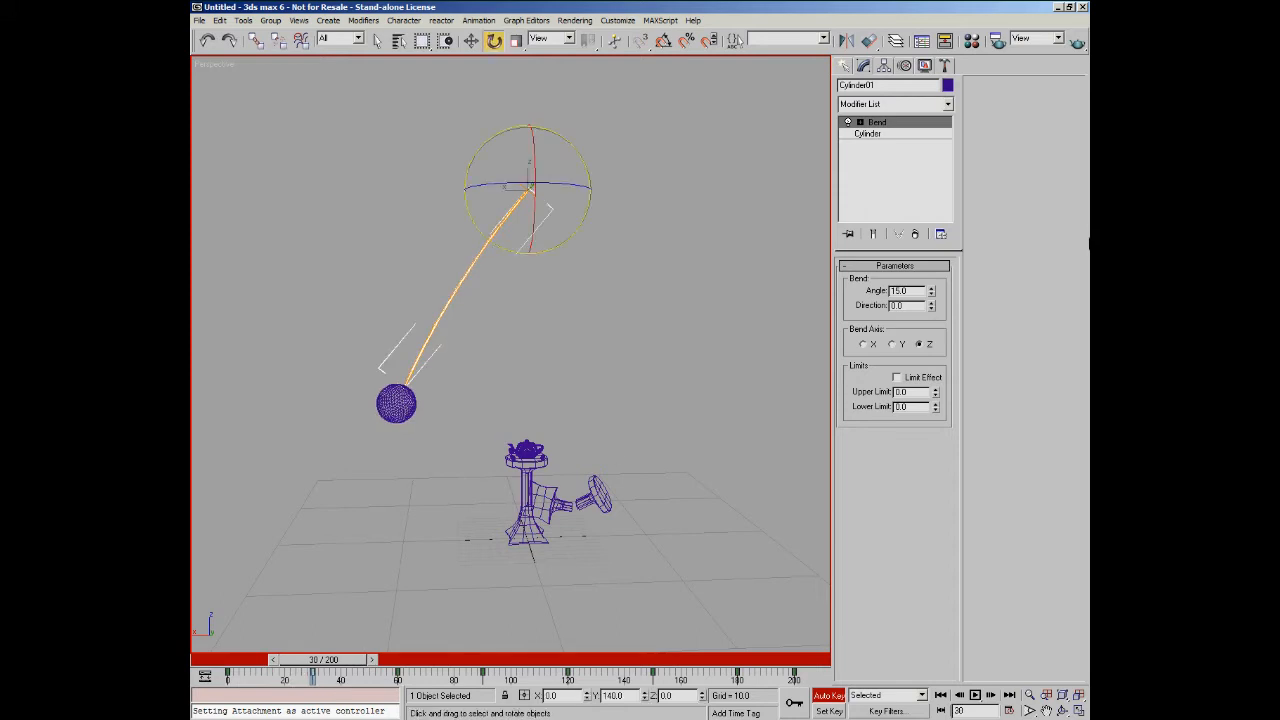
pyautogui.moveTo(932, 298); pyautogui.dragTo(946, 336)
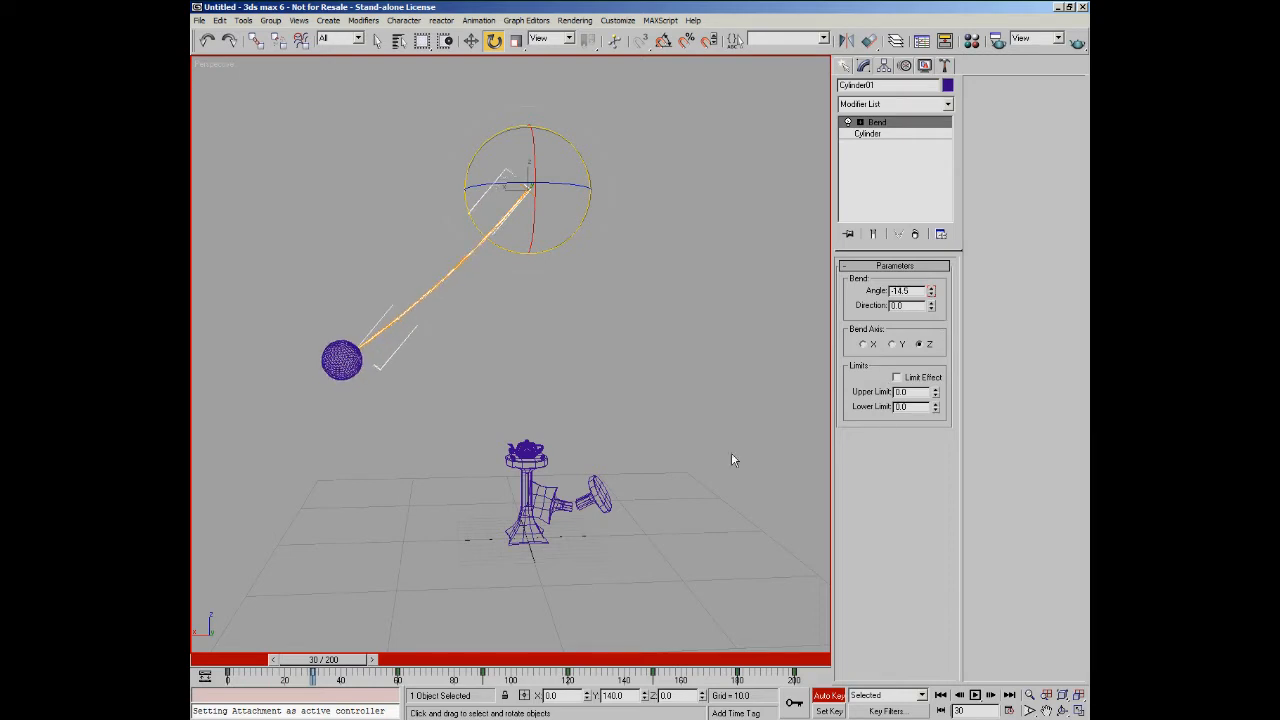
# Step: Animate the Bend angle to 9.5 at frame 60
pyautogui.moveTo(328, 678); pyautogui.dragTo(410, 670)
pyautogui.press('e')
pyautogui.moveTo(932, 293); pyautogui.dragTo(940, 256)
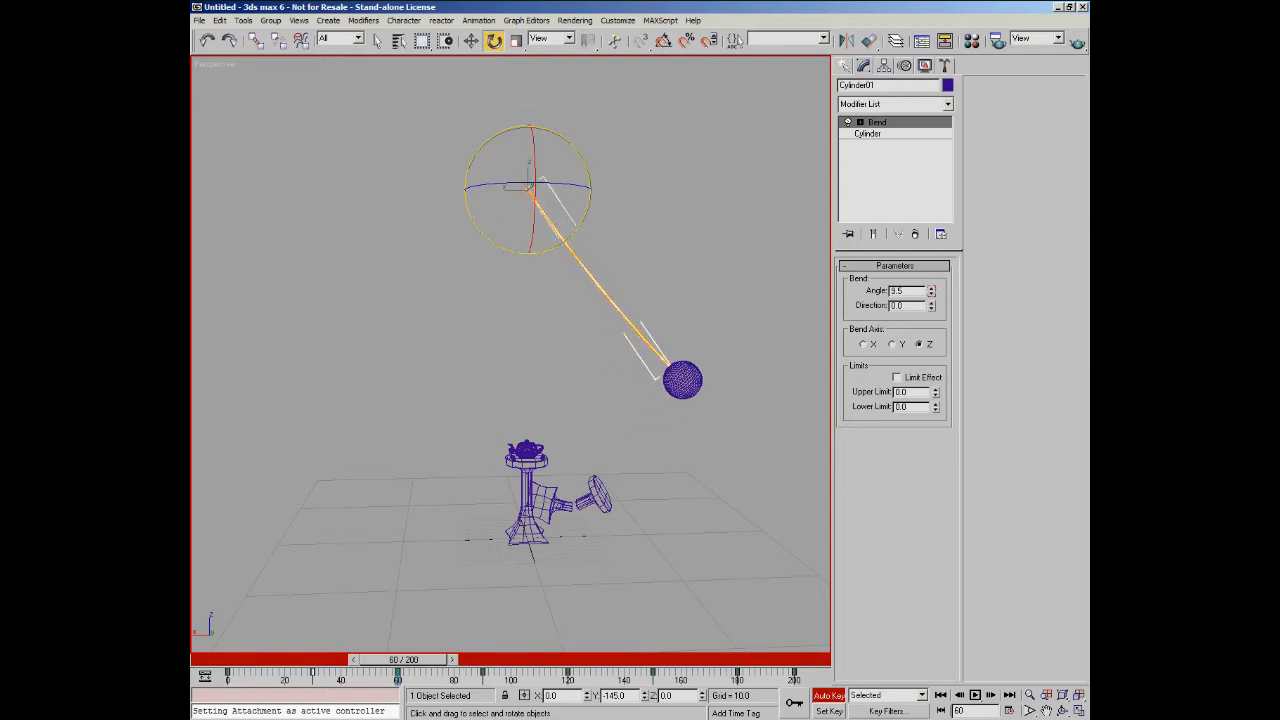
# Step: Animate the Bend angle to -5.5 at frame 90 and advance to frame 120
pyautogui.moveTo(402, 670); pyautogui.dragTo(484, 670)
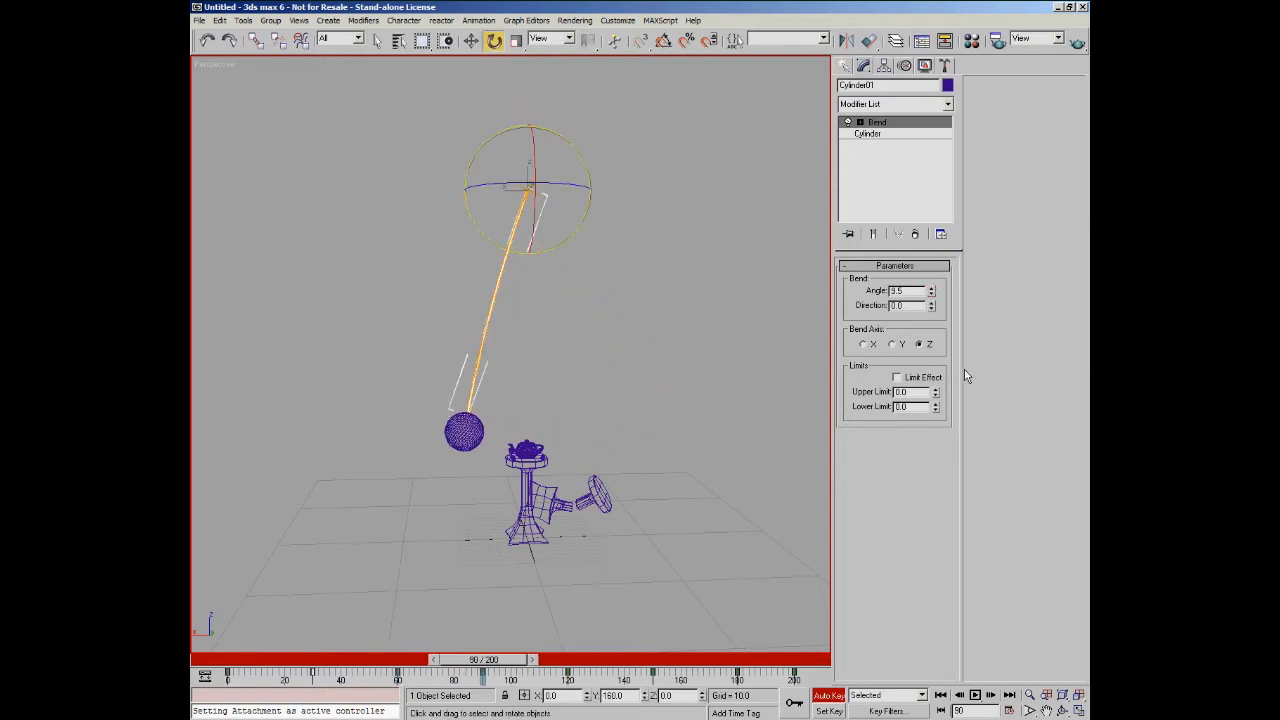
pyautogui.moveTo(929, 302); pyautogui.dragTo(931, 326)
pyautogui.moveTo(505, 668); pyautogui.dragTo(584, 668)
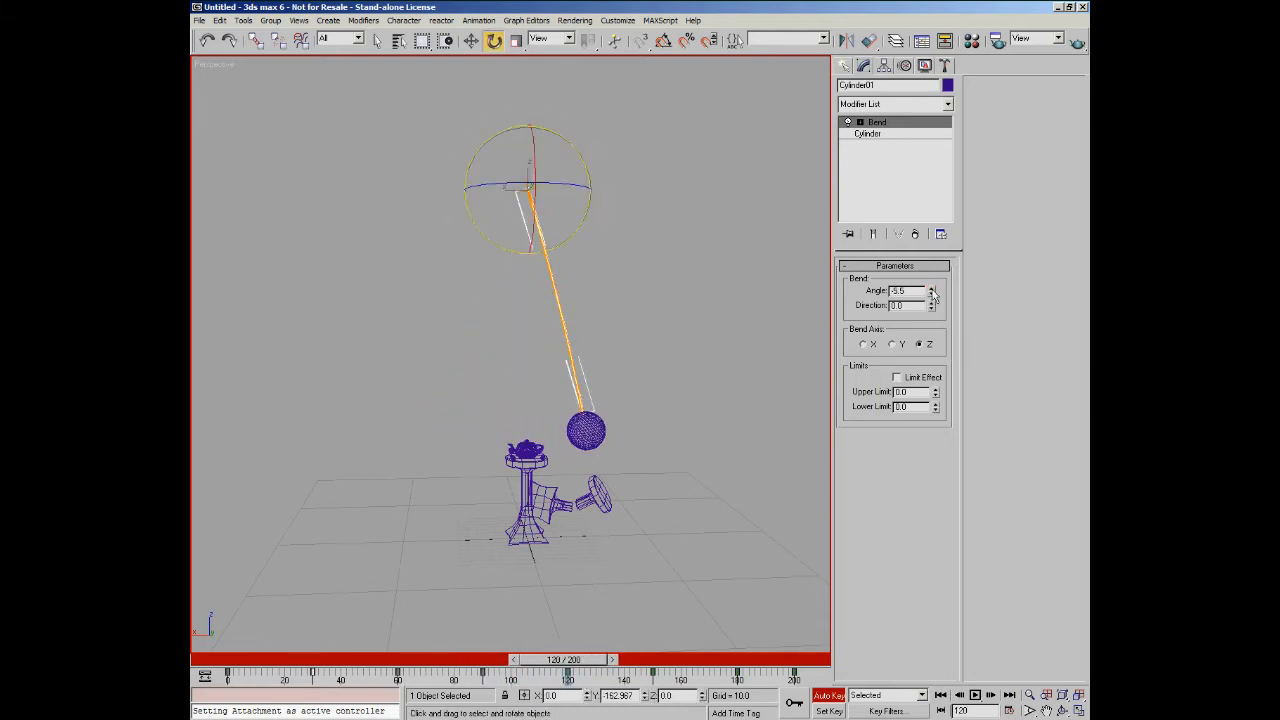
# Step: Animate the Bend angle to 4.5 at frame 120 and to -3 at frame 150
pyautogui.moveTo(933, 297); pyautogui.dragTo(941, 272)
pyautogui.moveTo(563, 660); pyautogui.dragTo(644, 660)
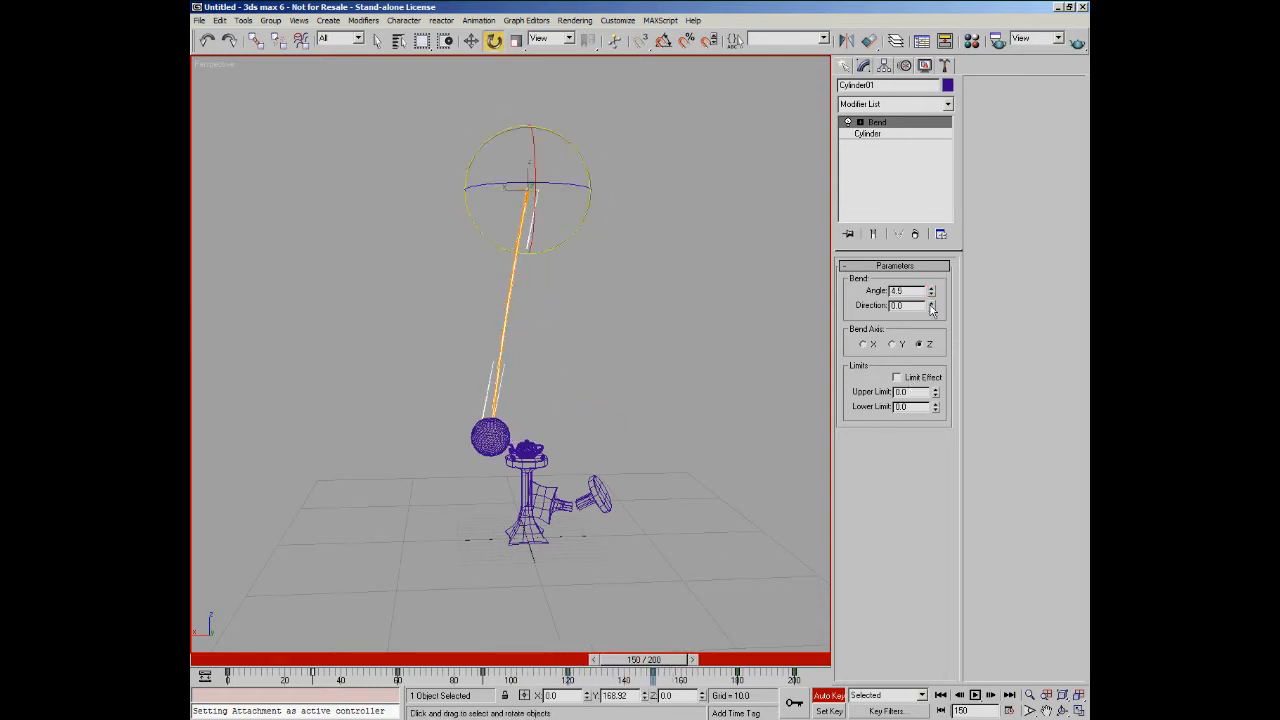
pyautogui.moveTo(936, 297); pyautogui.dragTo(937, 305)
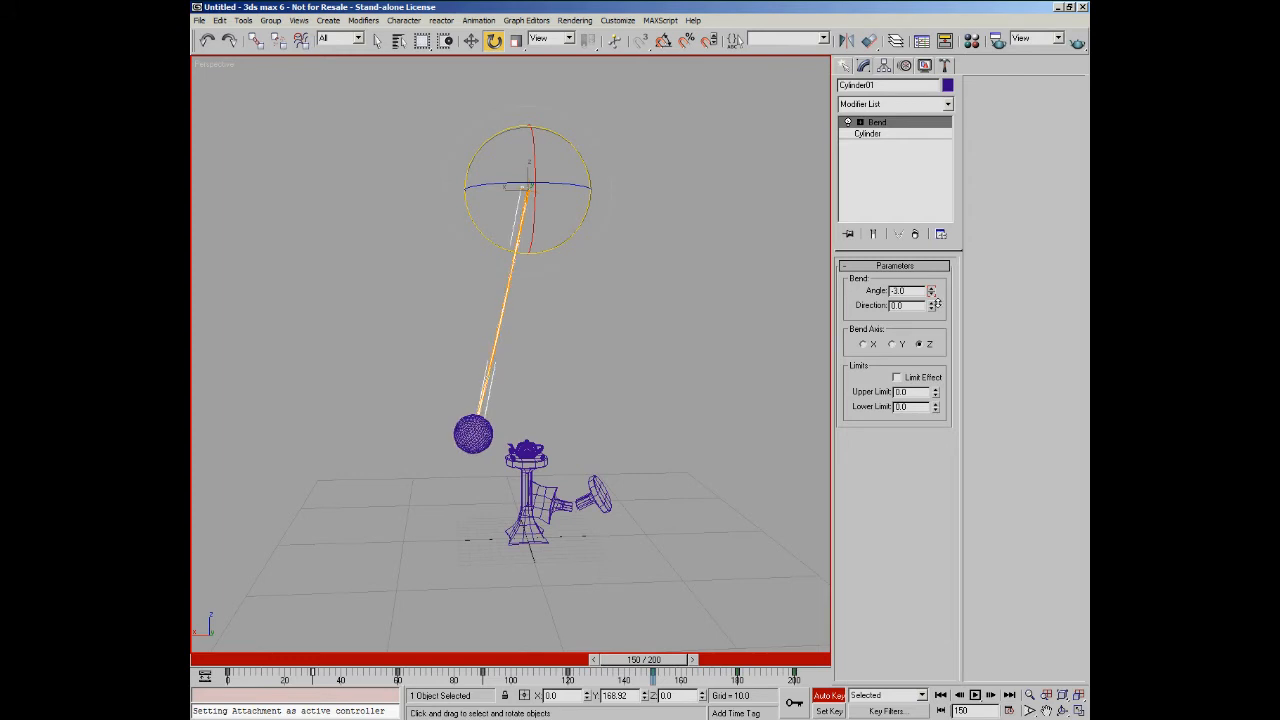
# Step: Animate the Bend angle to 3.5 at frame 180
pyautogui.moveTo(655, 664); pyautogui.dragTo(740, 680)
pyautogui.press('e')
pyautogui.rightClick(931, 293)
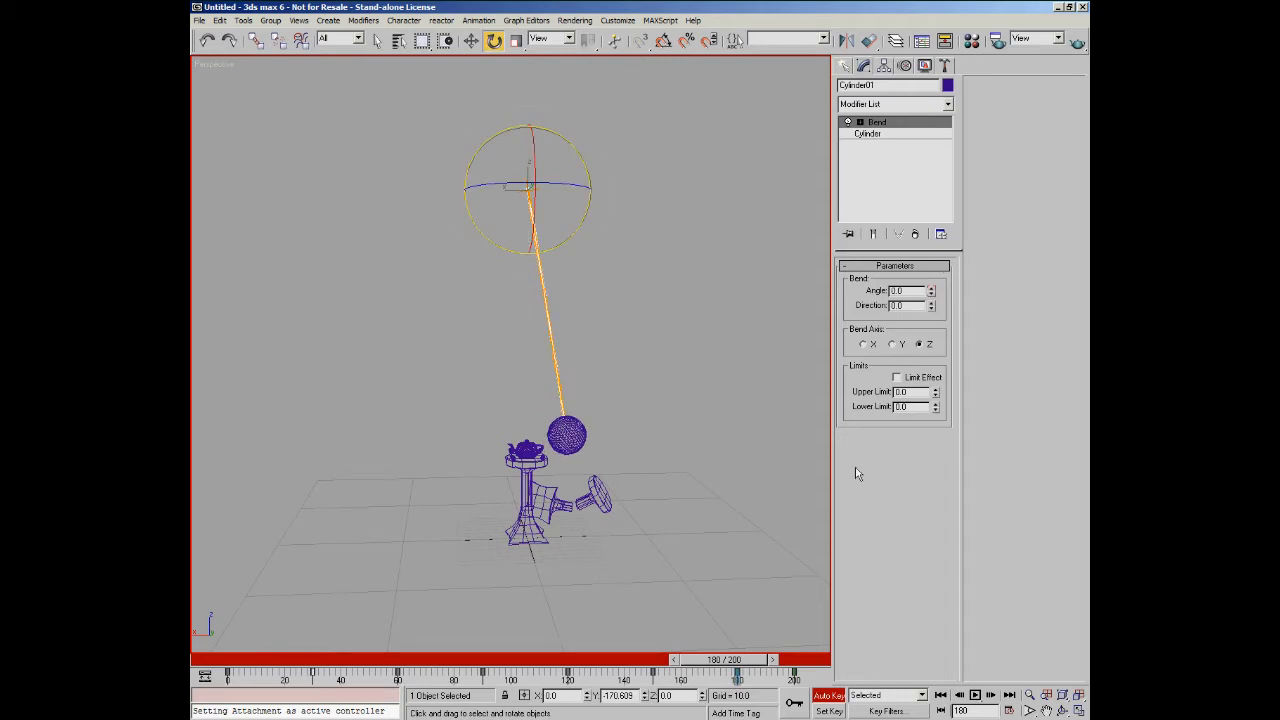
pyautogui.moveTo(932, 293); pyautogui.dragTo(932, 287)
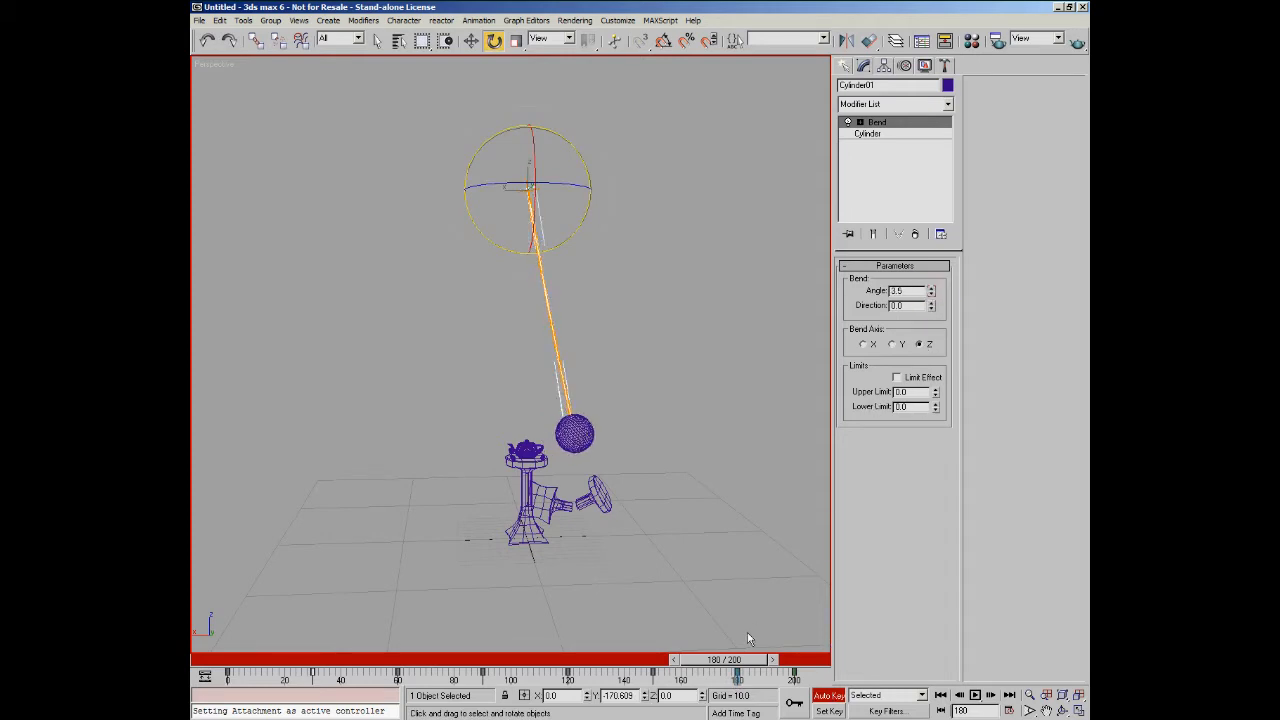
# Step: Animate the Bend angle to -1 at frame 200 and turn off Auto Key
pyautogui.moveTo(736, 662); pyautogui.dragTo(790, 662)
pyautogui.moveTo(931, 298); pyautogui.dragTo(931, 297)
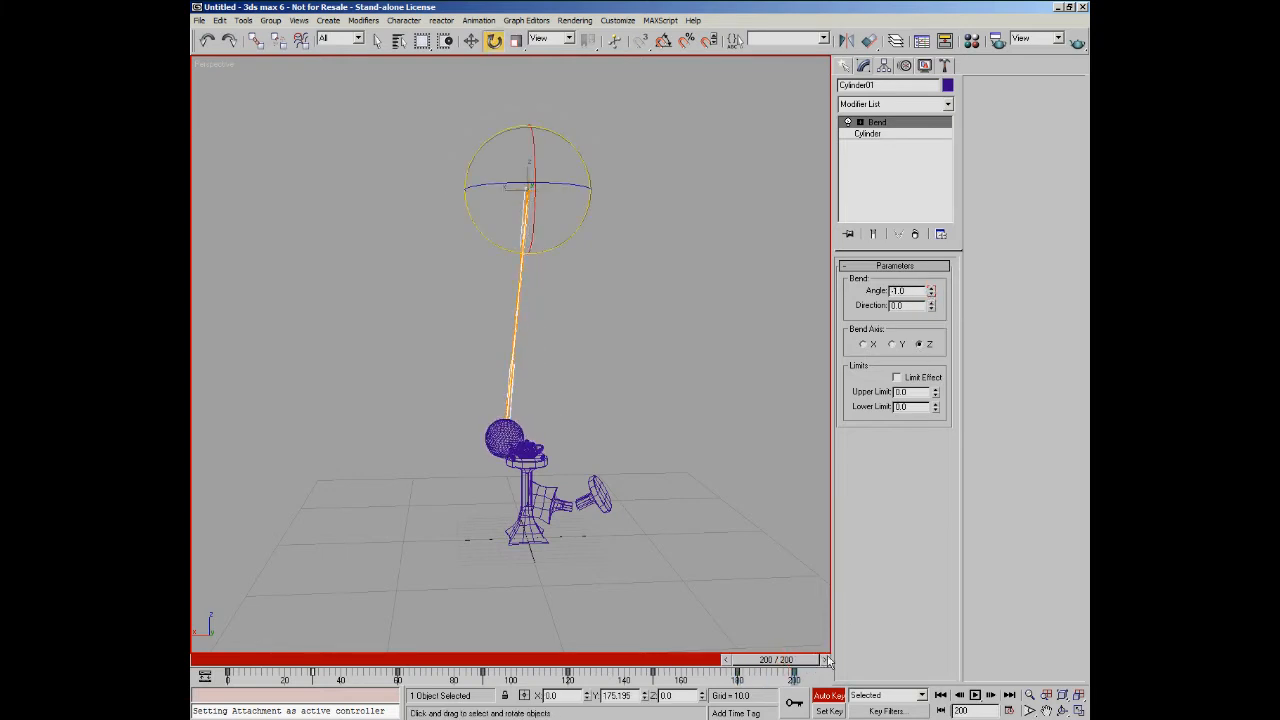
pyautogui.click(827, 700)
# Step: Play the animation from the start to review the bending pendulum swings, and stop playback
pyautogui.moveTo(775, 660); pyautogui.dragTo(245, 660)
pyautogui.click(975, 694)
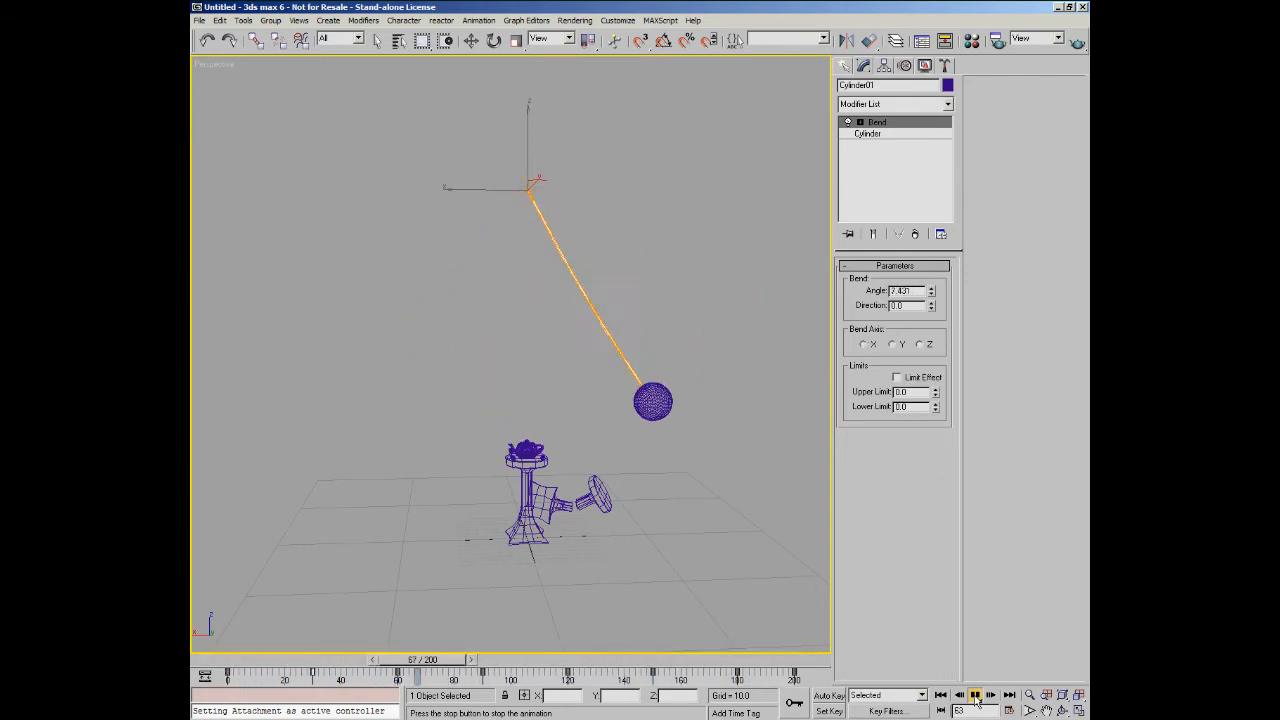
pyautogui.click(975, 694)
pyautogui.press('e')
# Step: Enable Real Time playback in the time configuration
pyautogui.click(1009, 710)
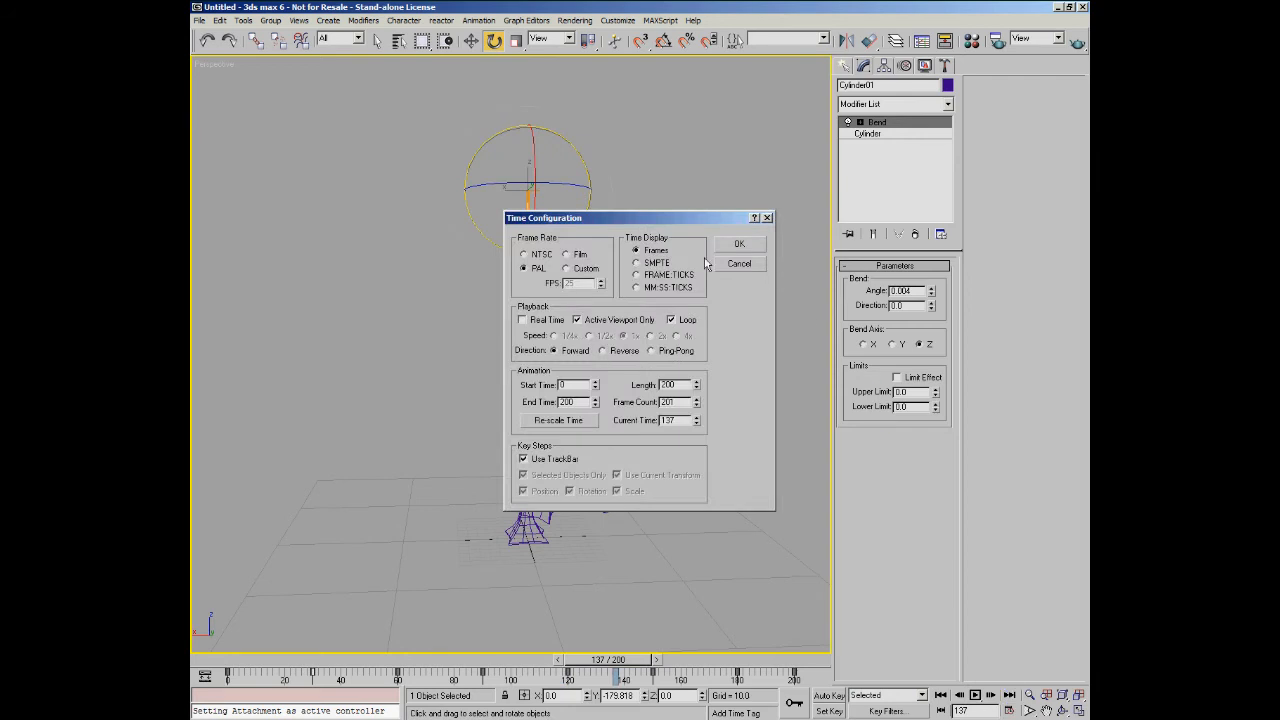
pyautogui.click(557, 320)
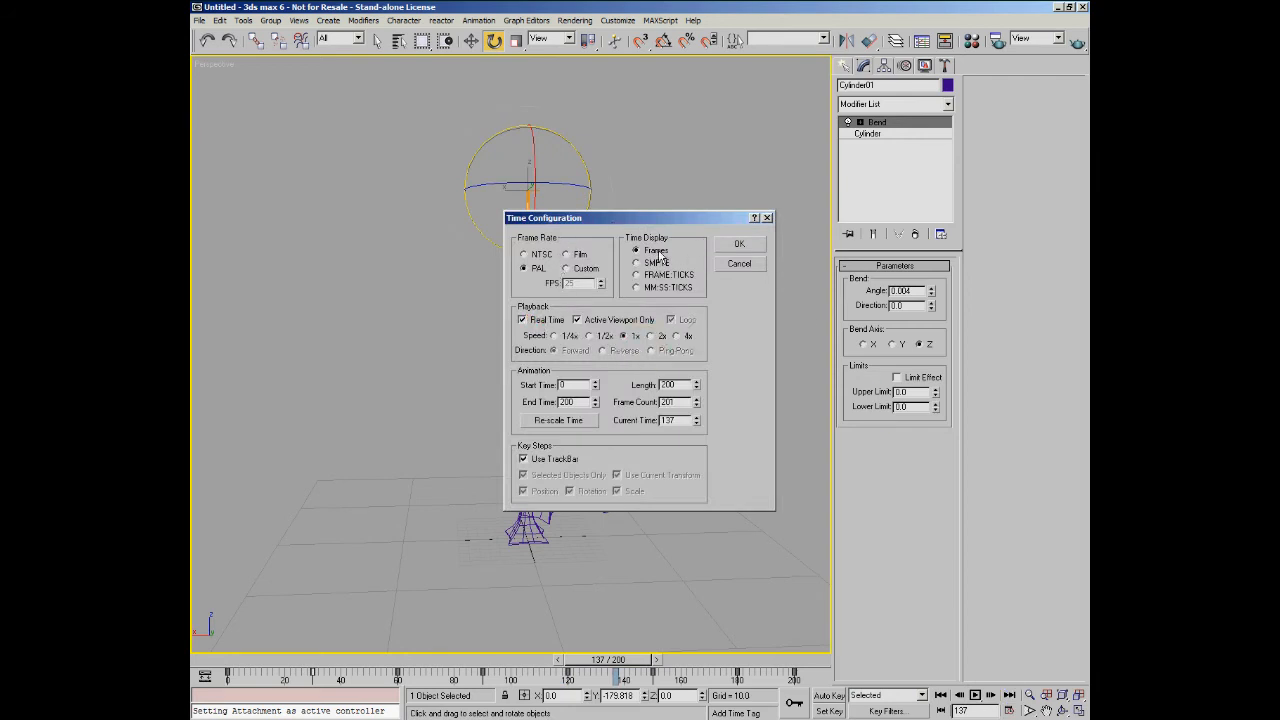
pyautogui.click(739, 244)
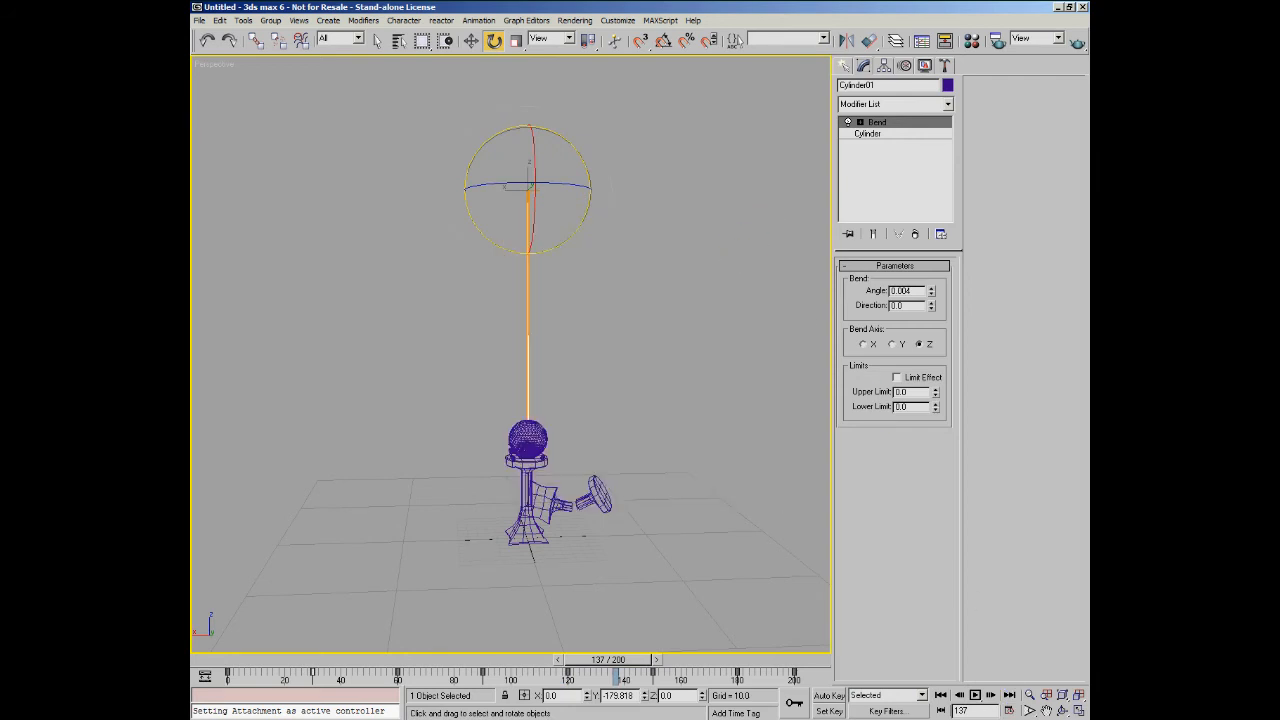
# Step: Play the pendulum animation in real time to check its speed, and stop playback
pyautogui.click(976, 696)
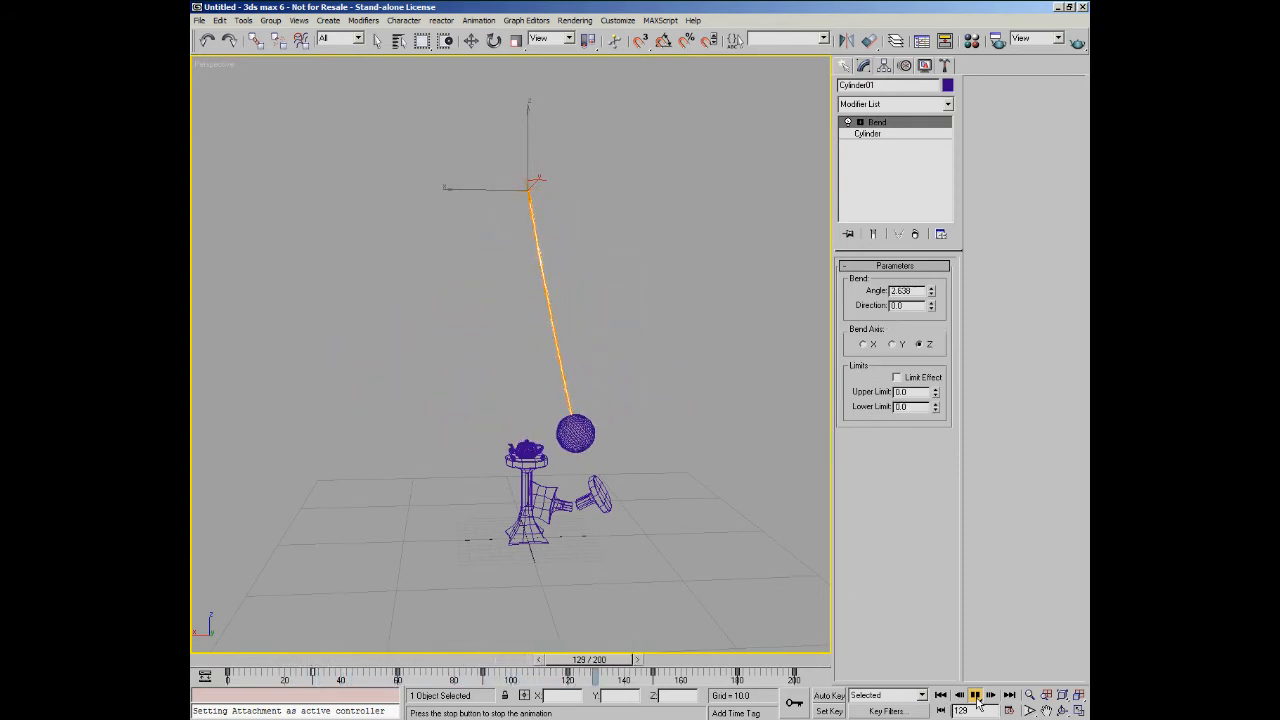
pyautogui.click(976, 700)
pyautogui.press('e')
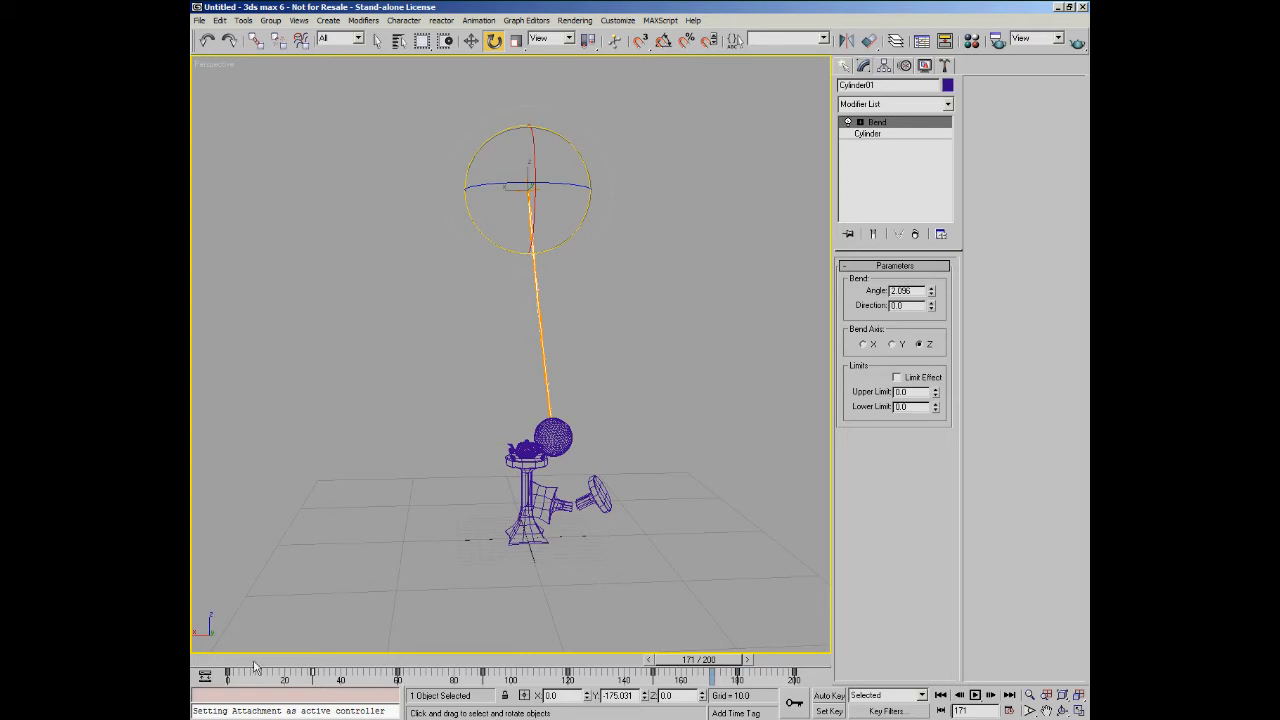
# Step: Examine frames 15 and 16 up close in the Front view to locate when the ball reaches the teapot
pyautogui.moveTo(257, 672)
pyautogui.mouseDown()
pyautogui.moveTo(228, 672)
pyautogui.moveTo(337, 683)
pyautogui.moveTo(227, 678)
pyautogui.moveTo(268, 678)
pyautogui.mouseUp()
pyautogui.press('e')
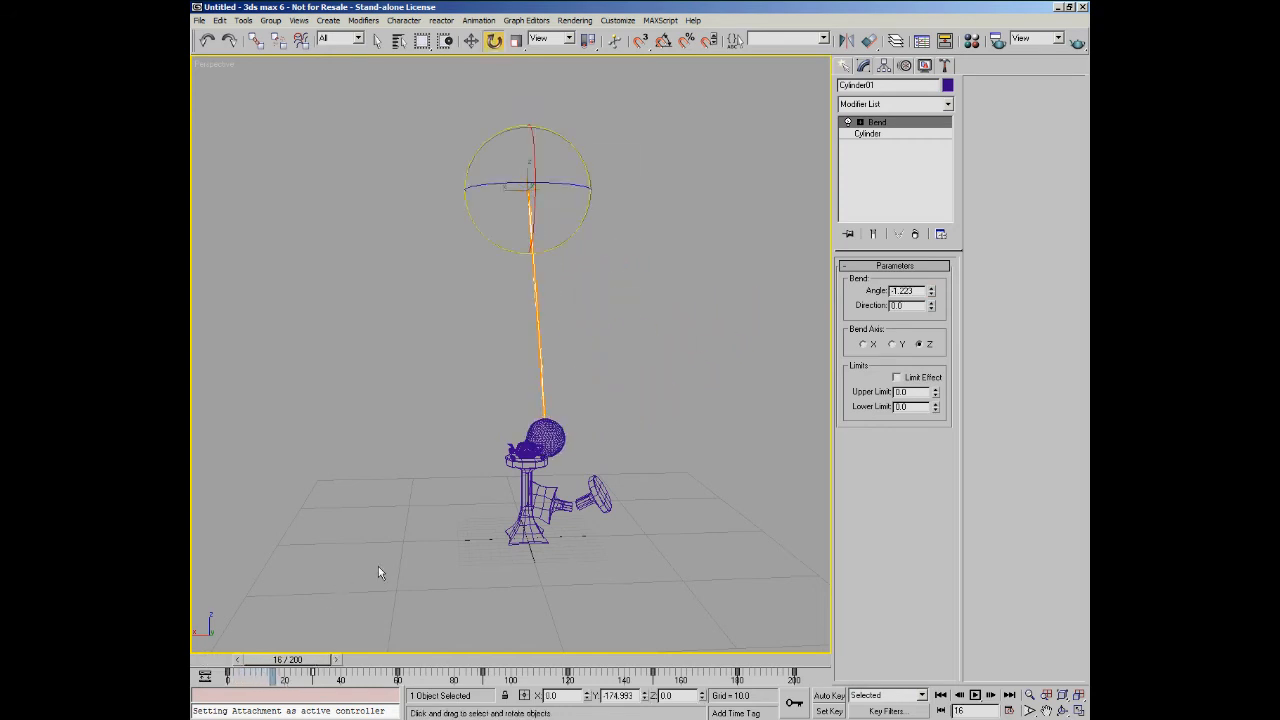
pyautogui.press('f')
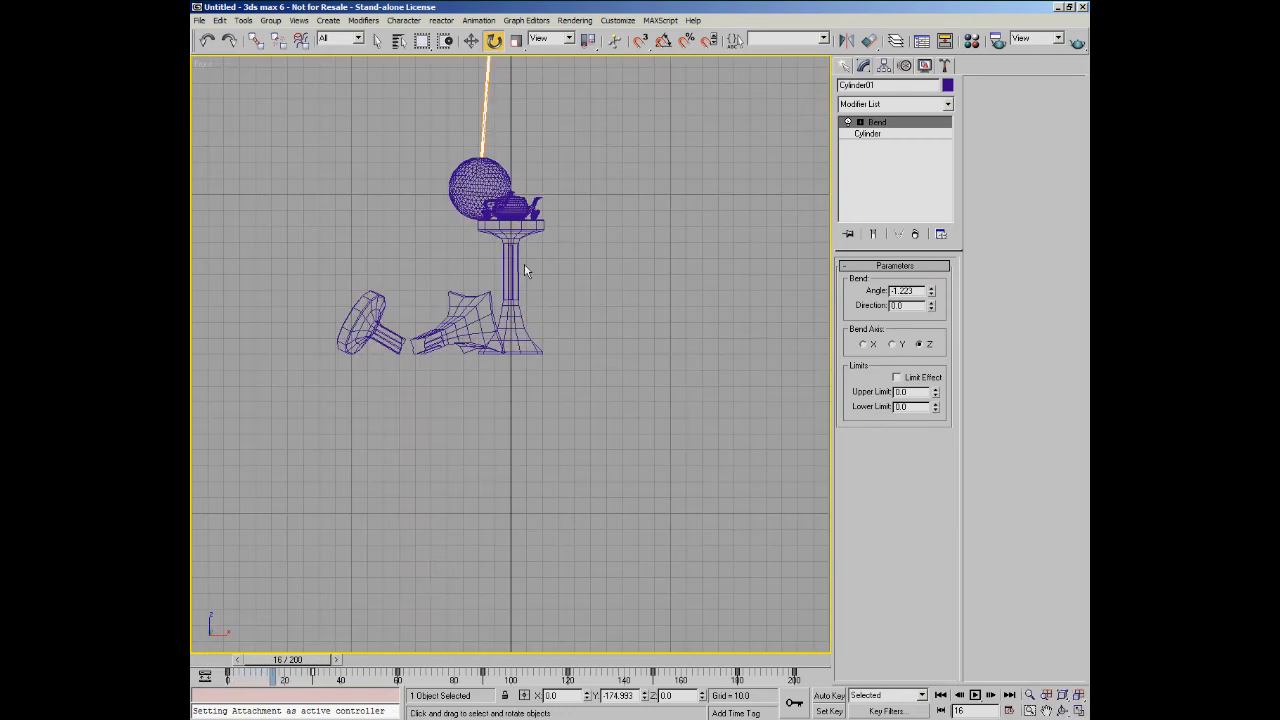
pyautogui.moveTo(531, 246); pyautogui.dragTo(560, 482, button='middle')
pyautogui.scroll(-2, 568, 468)
pyautogui.moveTo(293, 655)
pyautogui.mouseDown()
pyautogui.moveTo(240, 668)
pyautogui.moveTo(290, 678)
pyautogui.mouseUp()
pyautogui.press('e')
pyautogui.scroll(8, 494, 523)
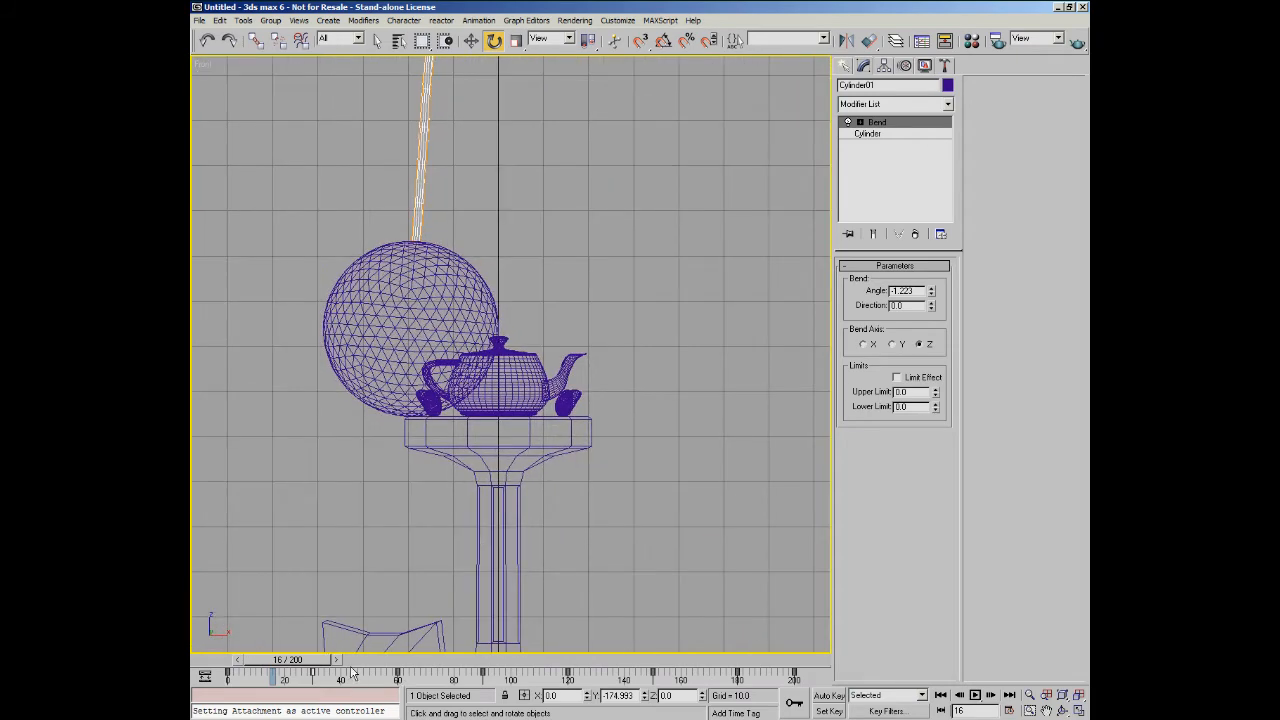
pyautogui.press(',')
pyautogui.press('.')
pyautogui.press(',')
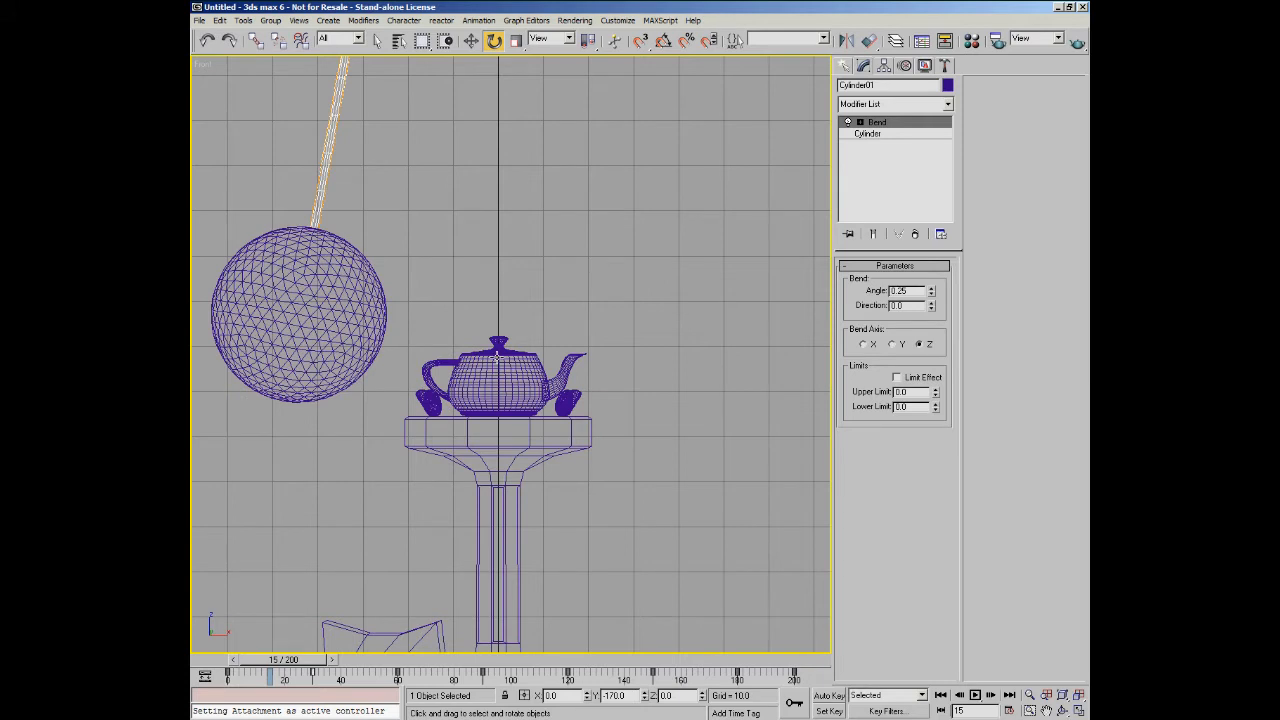
# Step: Select the teapot, turn on Auto Key, nudge it slightly along X at frame 15 to create position keys, and advance to frame 16
pyautogui.click(500, 352)
pyautogui.click(470, 40)
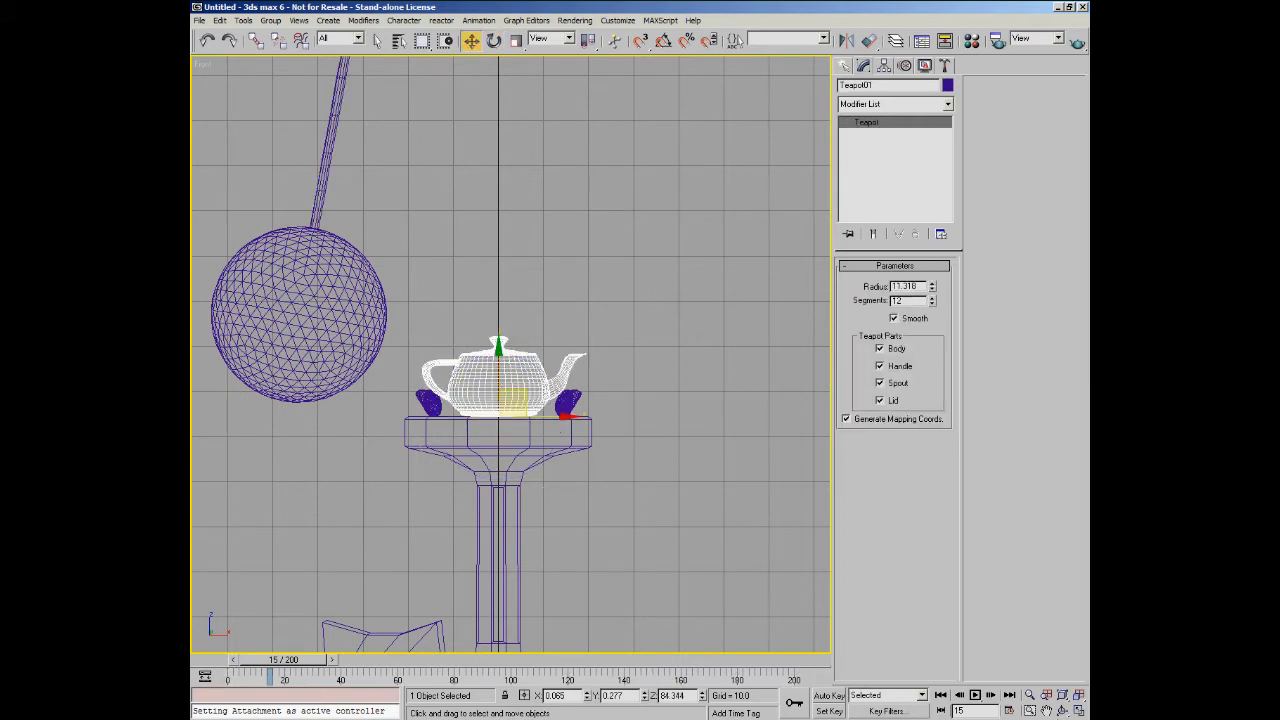
pyautogui.click(828, 697)
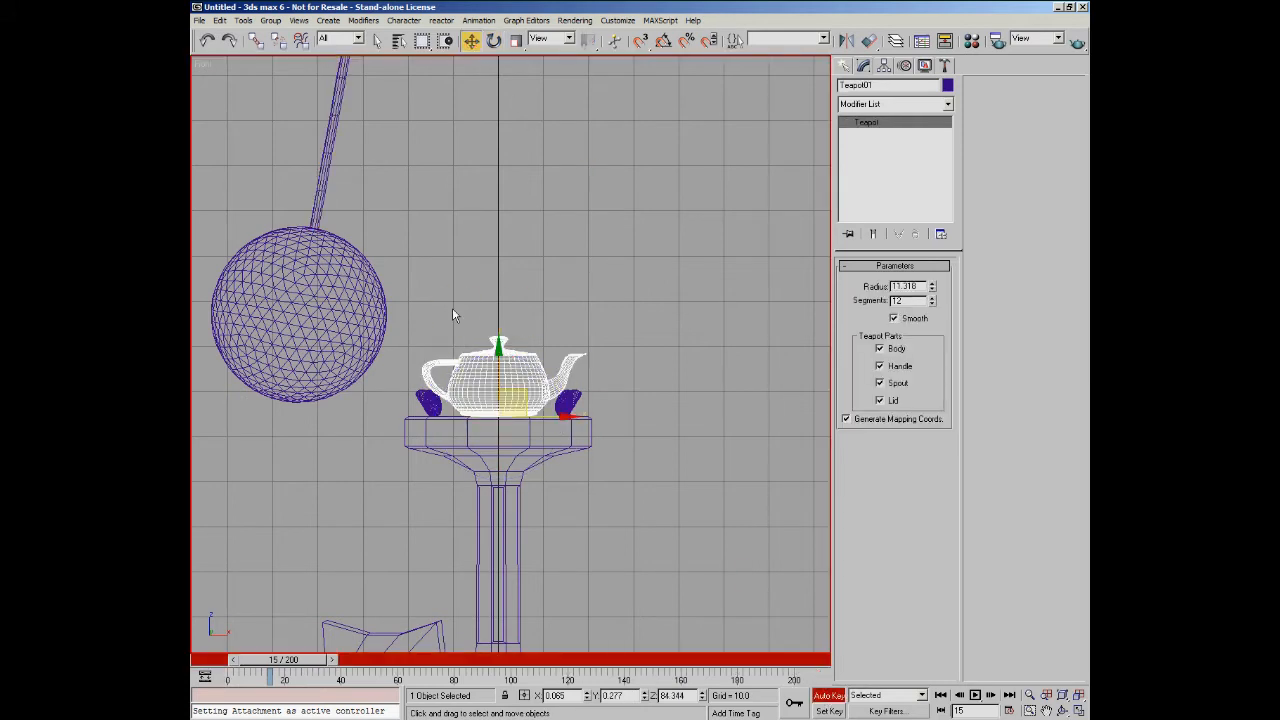
pyautogui.click(541, 415)
pyautogui.moveTo(541, 415); pyautogui.dragTo(540, 415)
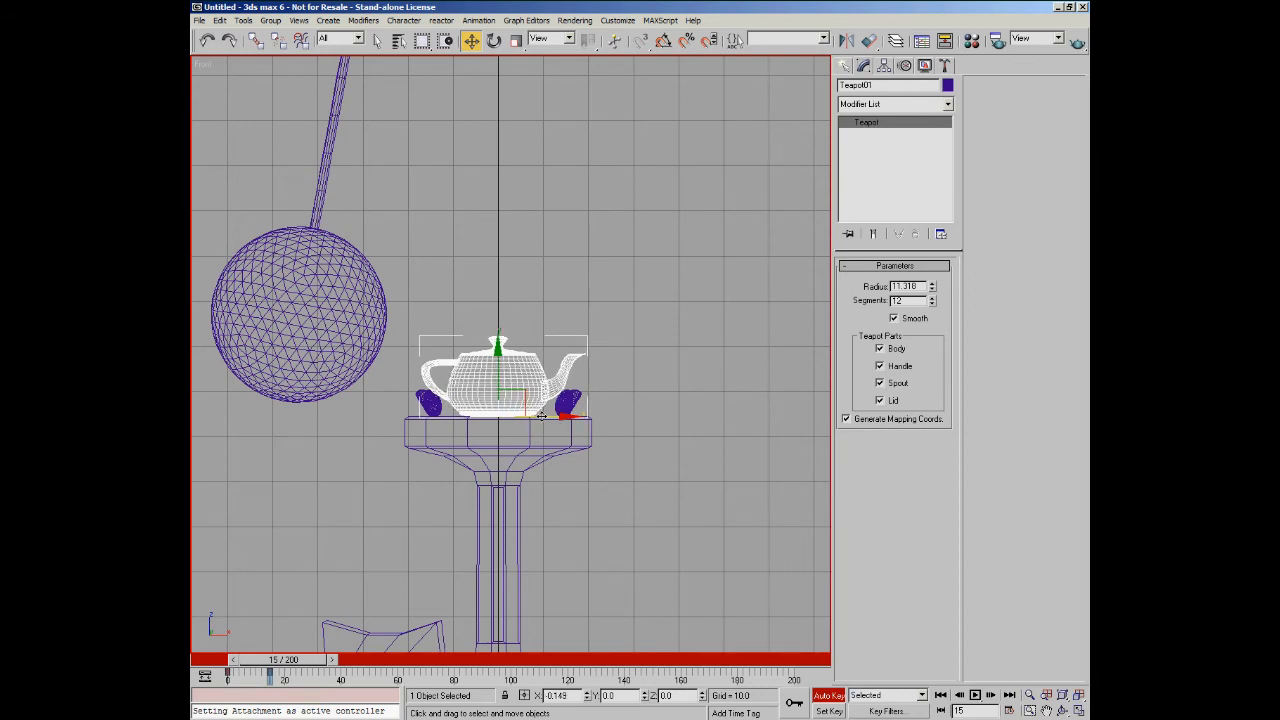
pyautogui.press('.')
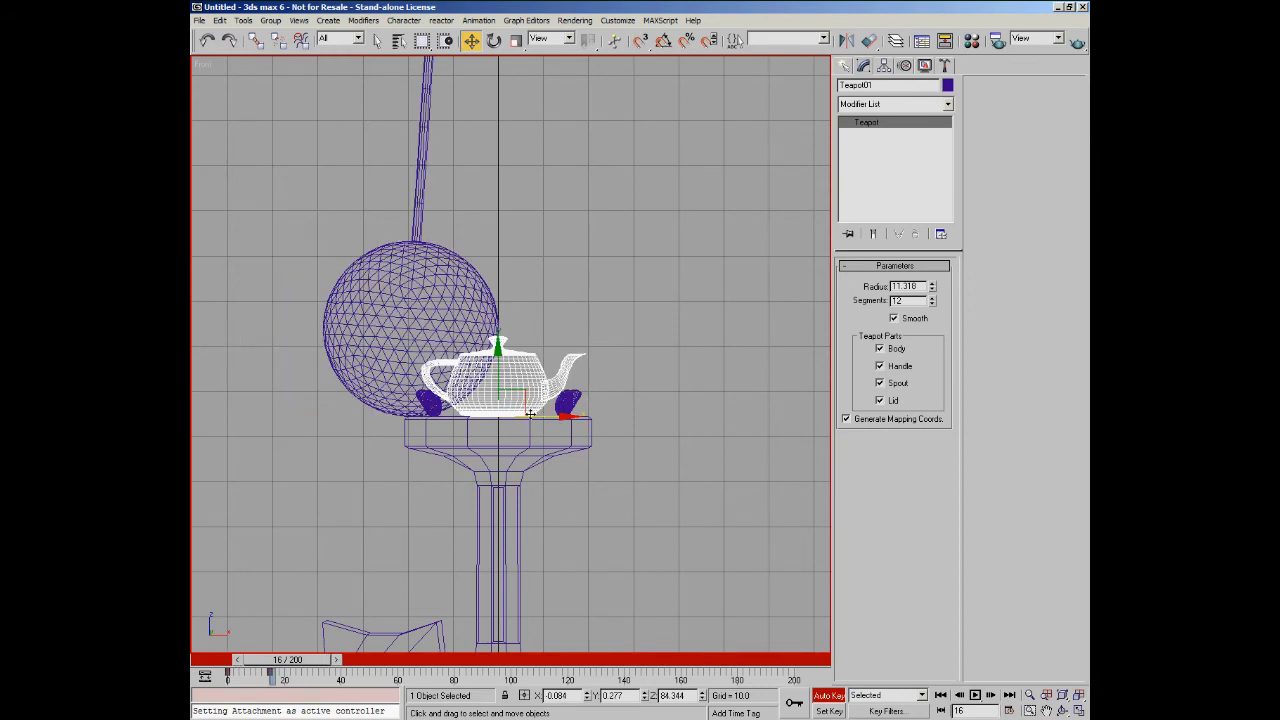
# Step: Delete the teapot's key at frame 15 and move its frame 0 key to frame 15
pyautogui.click(289, 678)
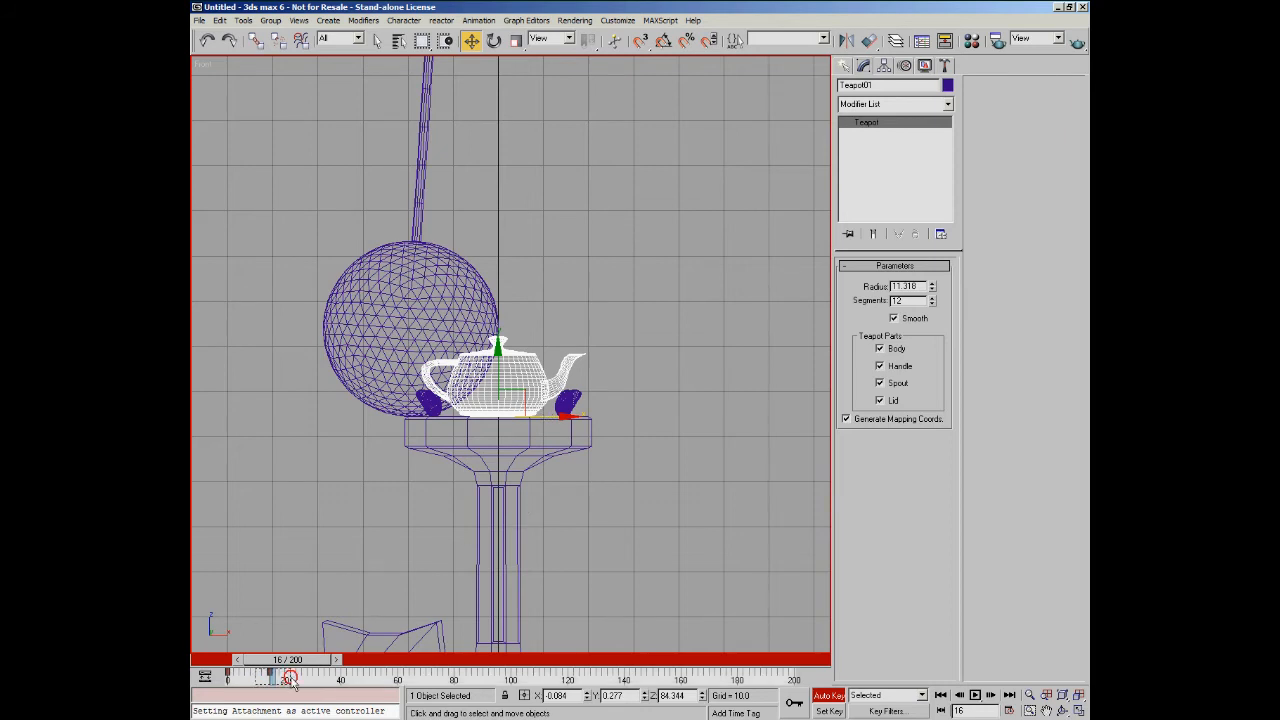
pyautogui.press('Delete')
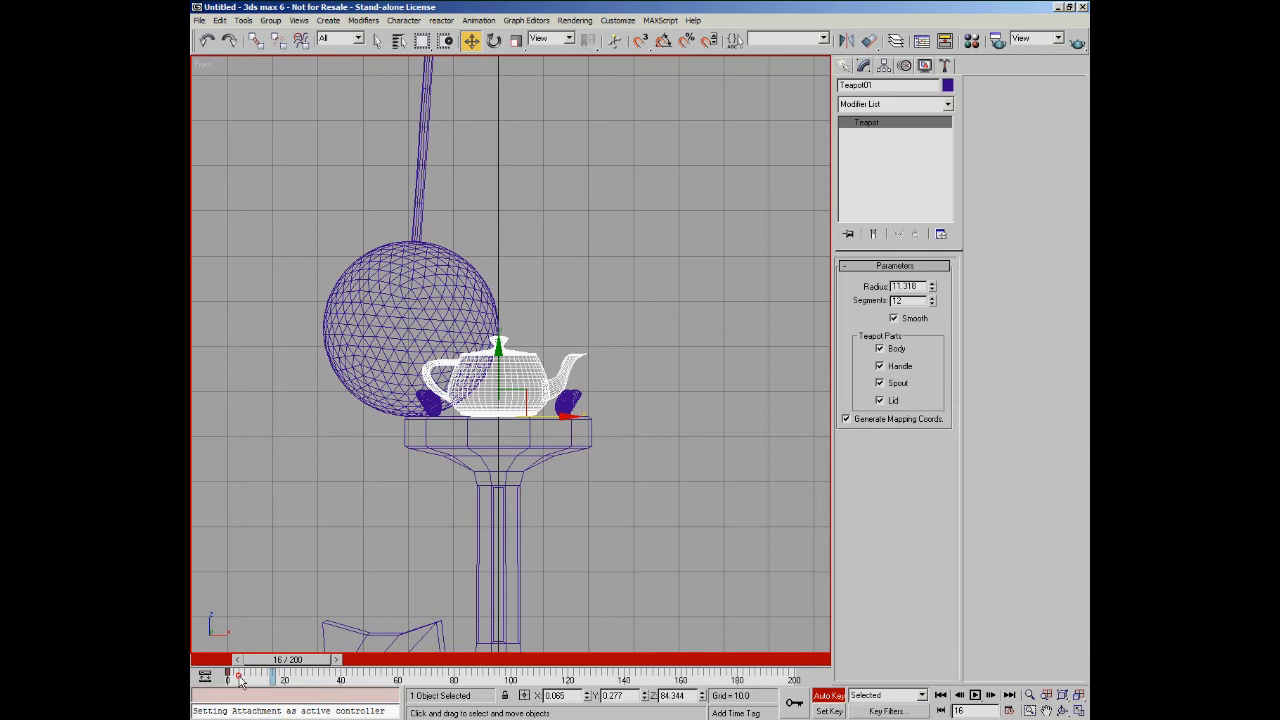
pyautogui.moveTo(228, 675); pyautogui.dragTo(271, 678)
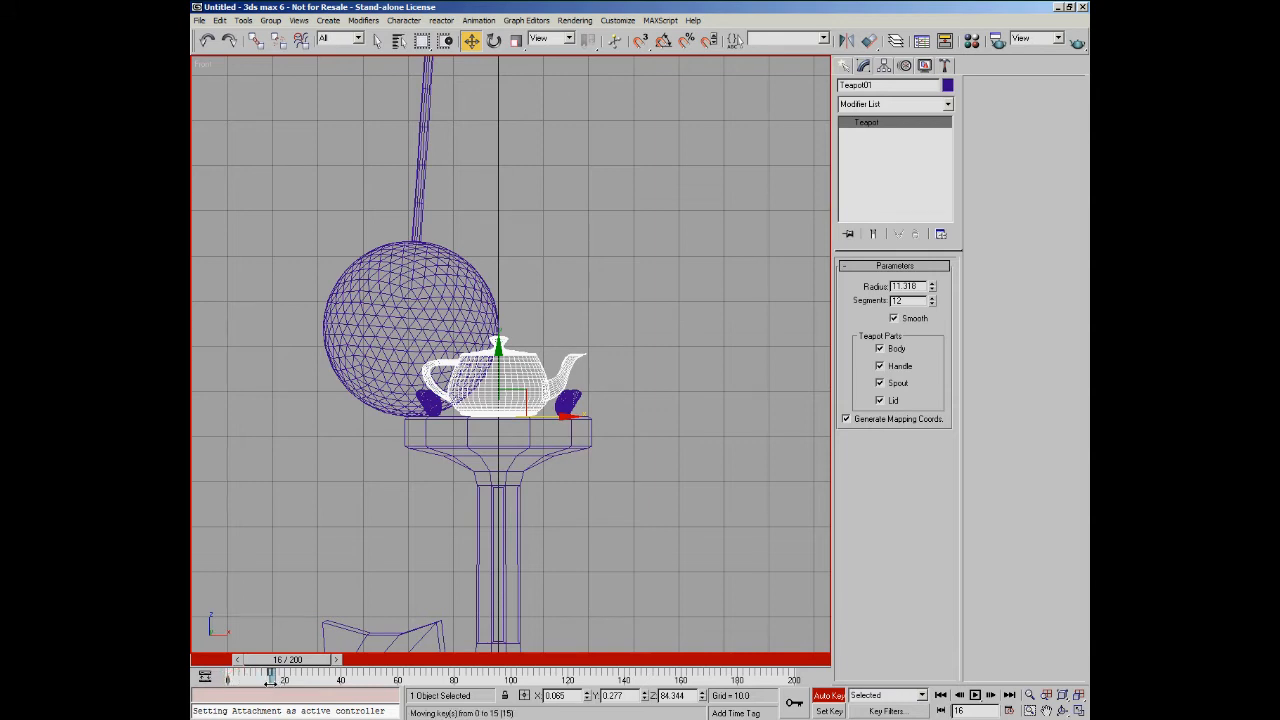
pyautogui.press(',')
pyautogui.press('.')
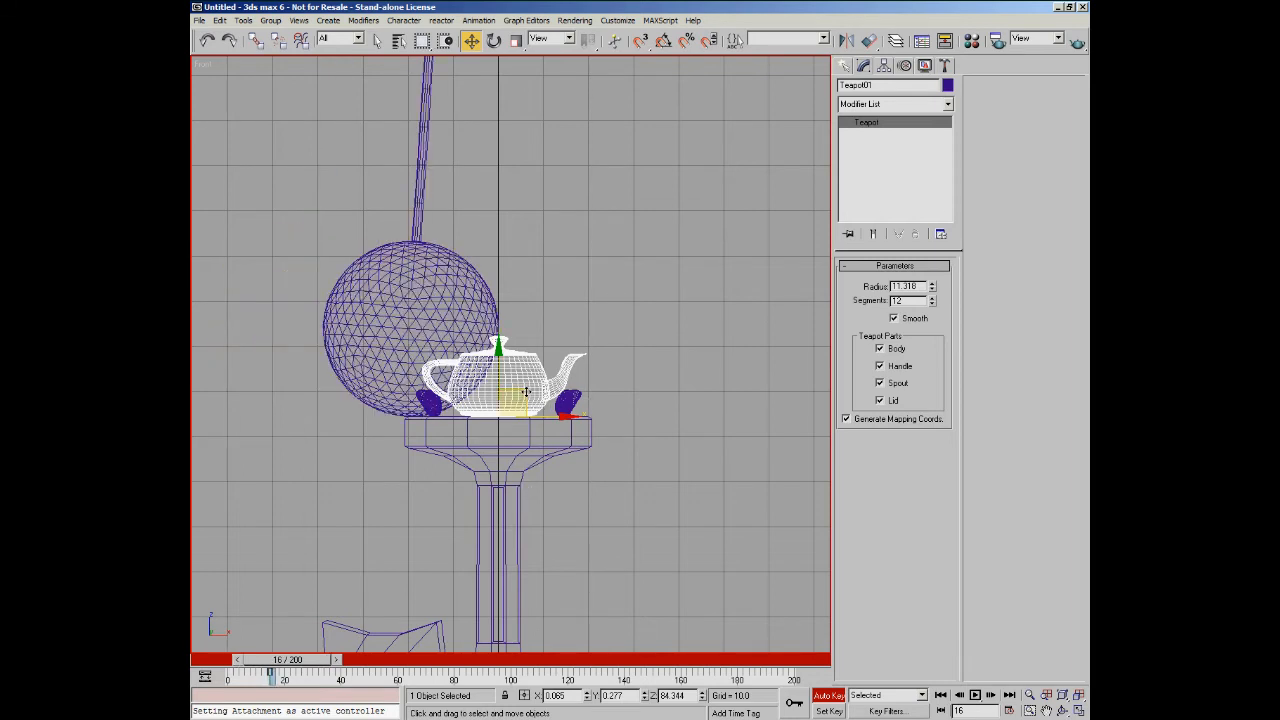
# Step: At frame 16, move the teapot clear of the ball to about X 15.3, Z 85.5, and turn off Auto Key
pyautogui.moveTo(526, 392); pyautogui.dragTo(595, 386)
pyautogui.scroll(-3, 598, 374)
pyautogui.moveTo(645, 414); pyautogui.dragTo(477, 390, button='middle')
pyautogui.moveTo(611, 246); pyautogui.dragTo(545, 249, button='middle')
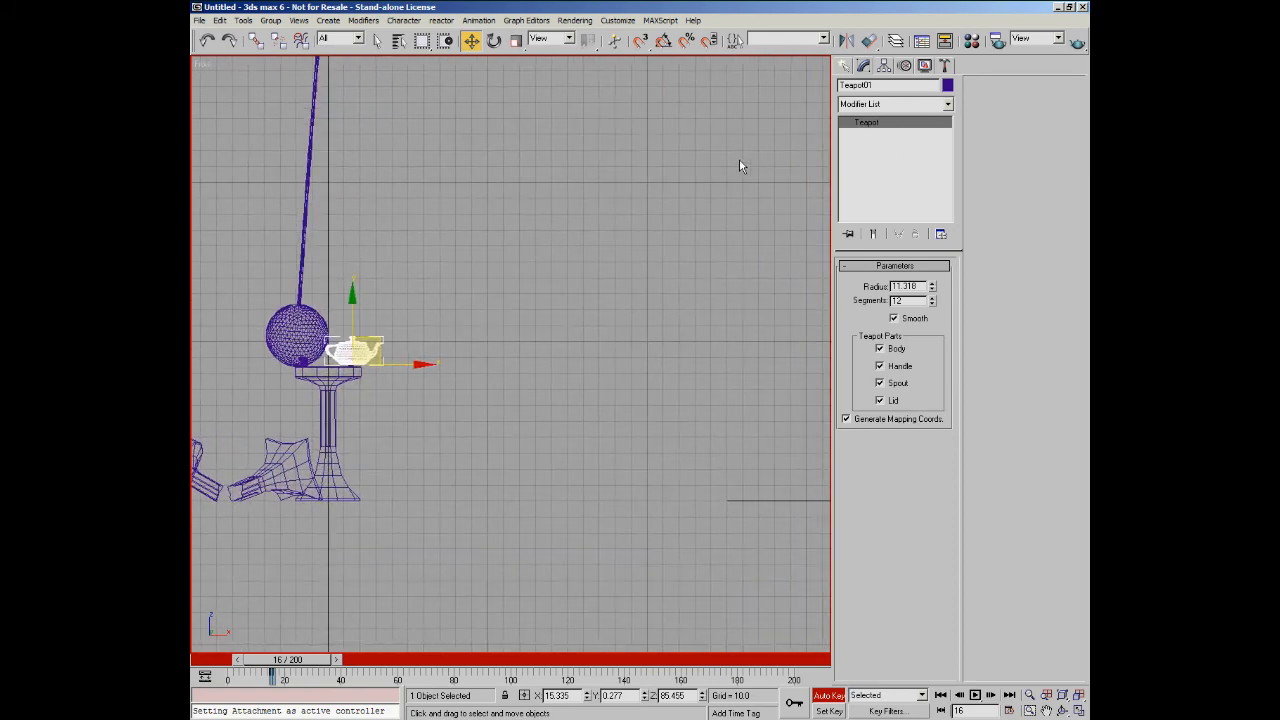
pyautogui.click(843, 697)
# Step: Turn on the Trajectory display in the teapot's object properties
pyautogui.rightClick(357, 346)
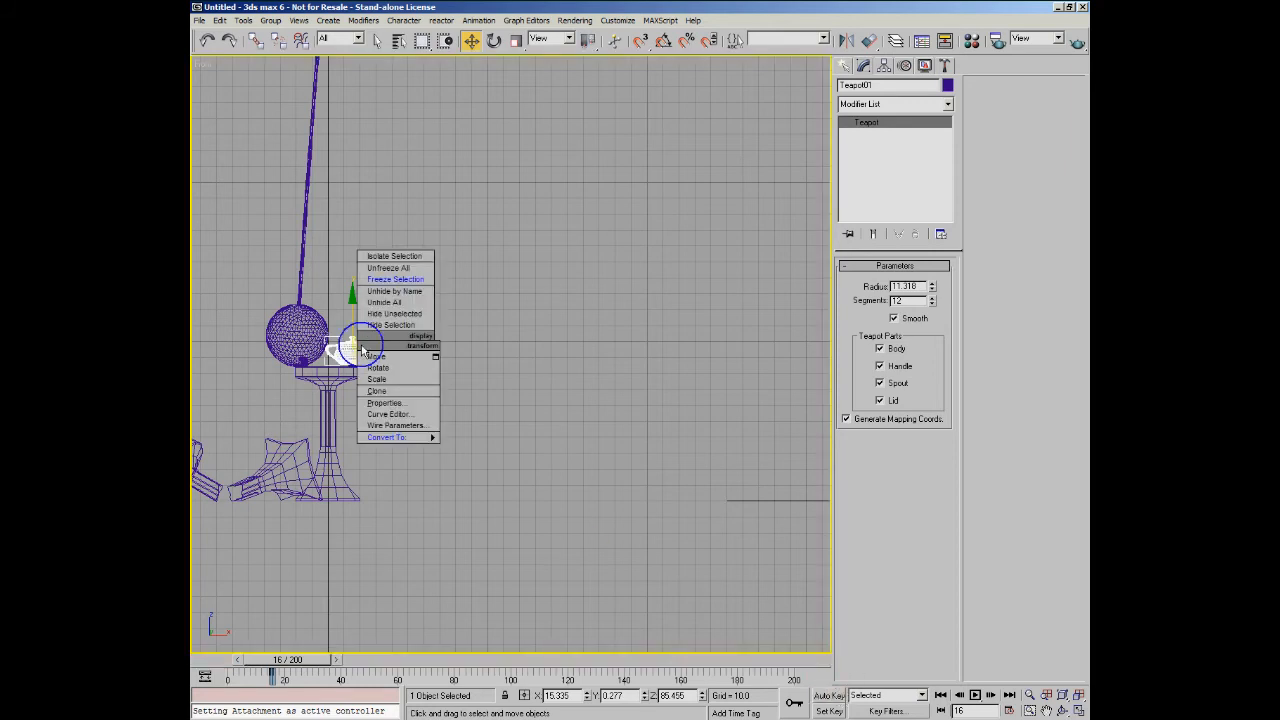
pyautogui.click(417, 403)
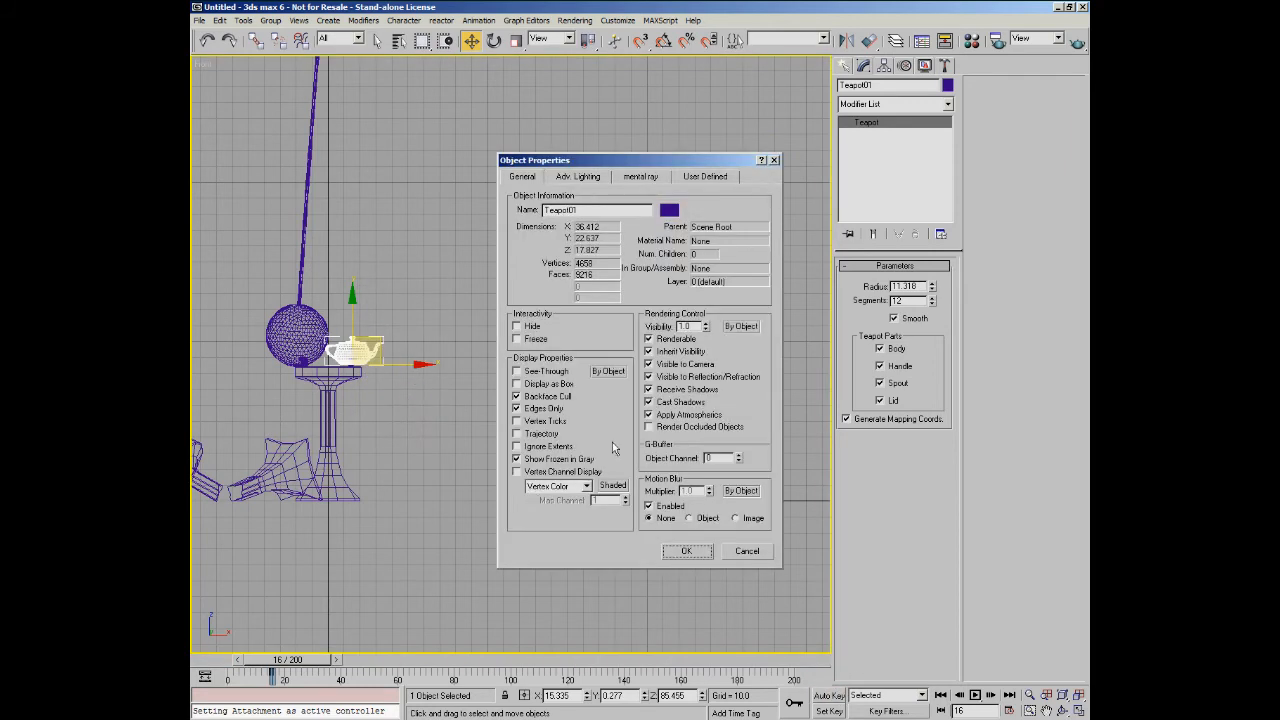
pyautogui.click(536, 433)
pyautogui.click(688, 553)
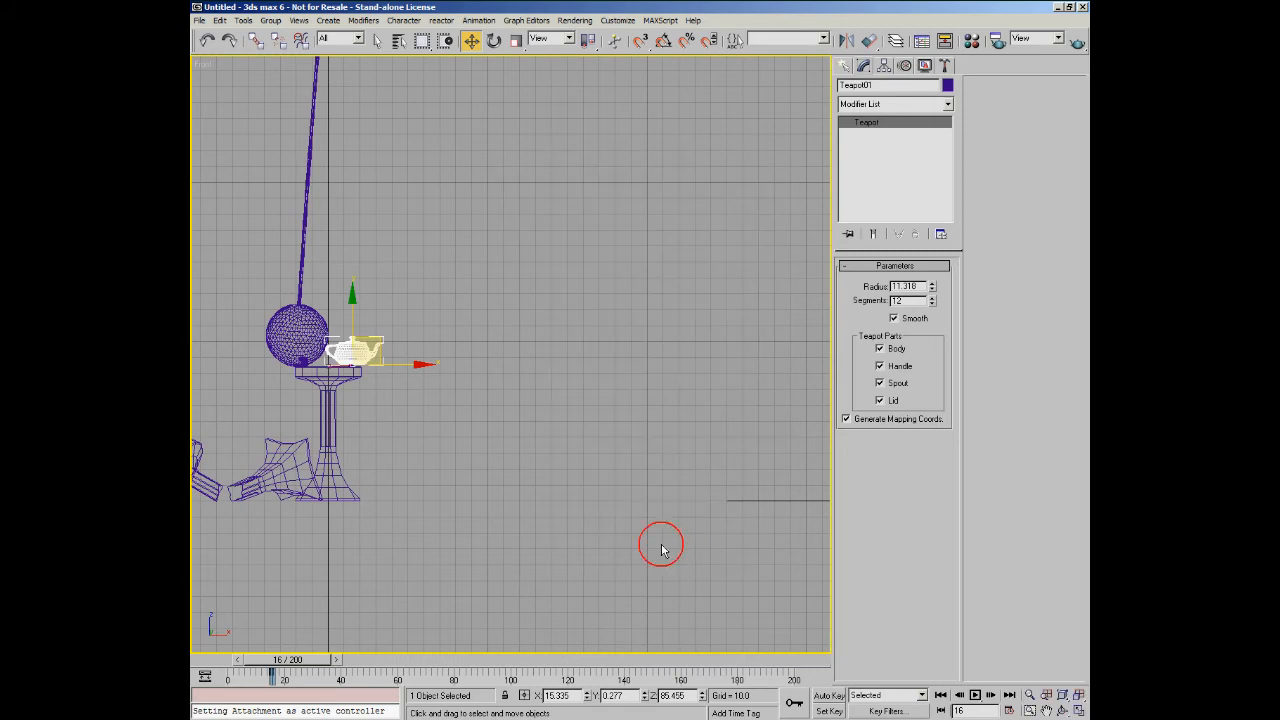
pyautogui.scroll(2, 451, 514)
pyautogui.moveTo(451, 514); pyautogui.dragTo(534, 546, button='middle')
pyautogui.moveTo(326, 311); pyautogui.dragTo(491, 543, button='middle')
pyautogui.scroll(2, 491, 543)
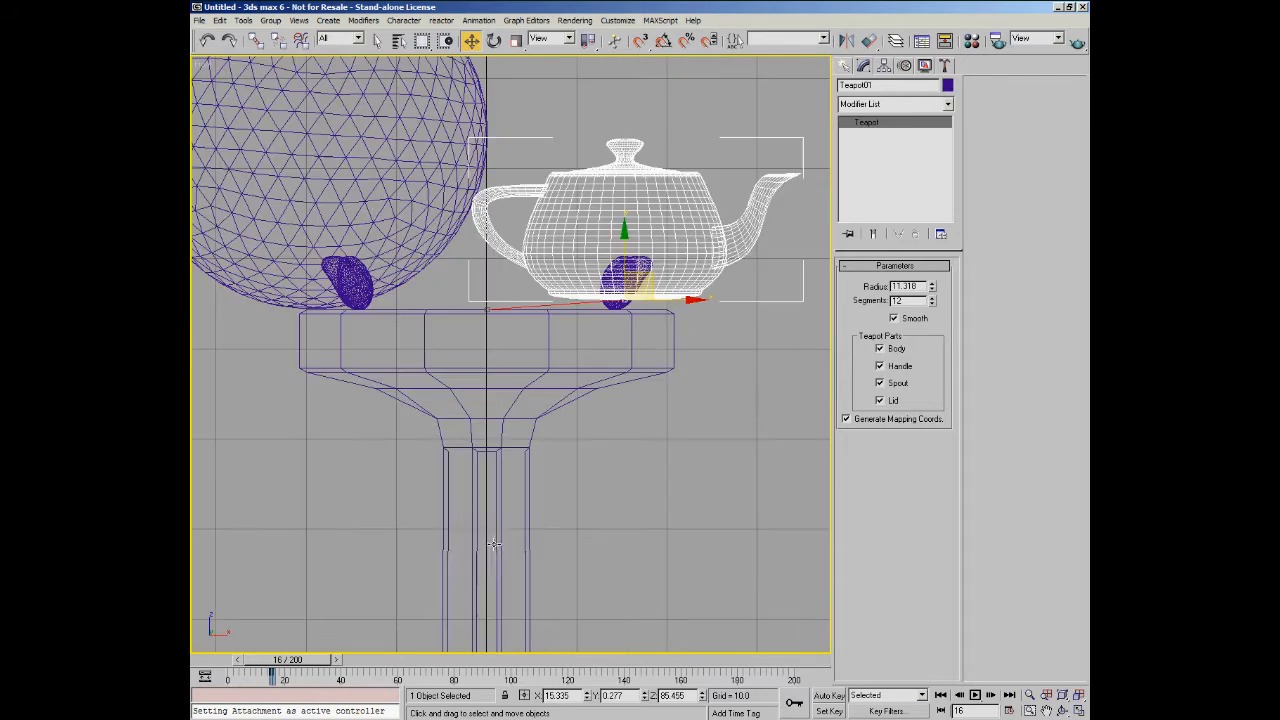
# Step: Turn on Auto Key and, at frame 44, move the teapot down to the ground at about X 112.5, Z -0.4
pyautogui.scroll(-8, 615, 411)
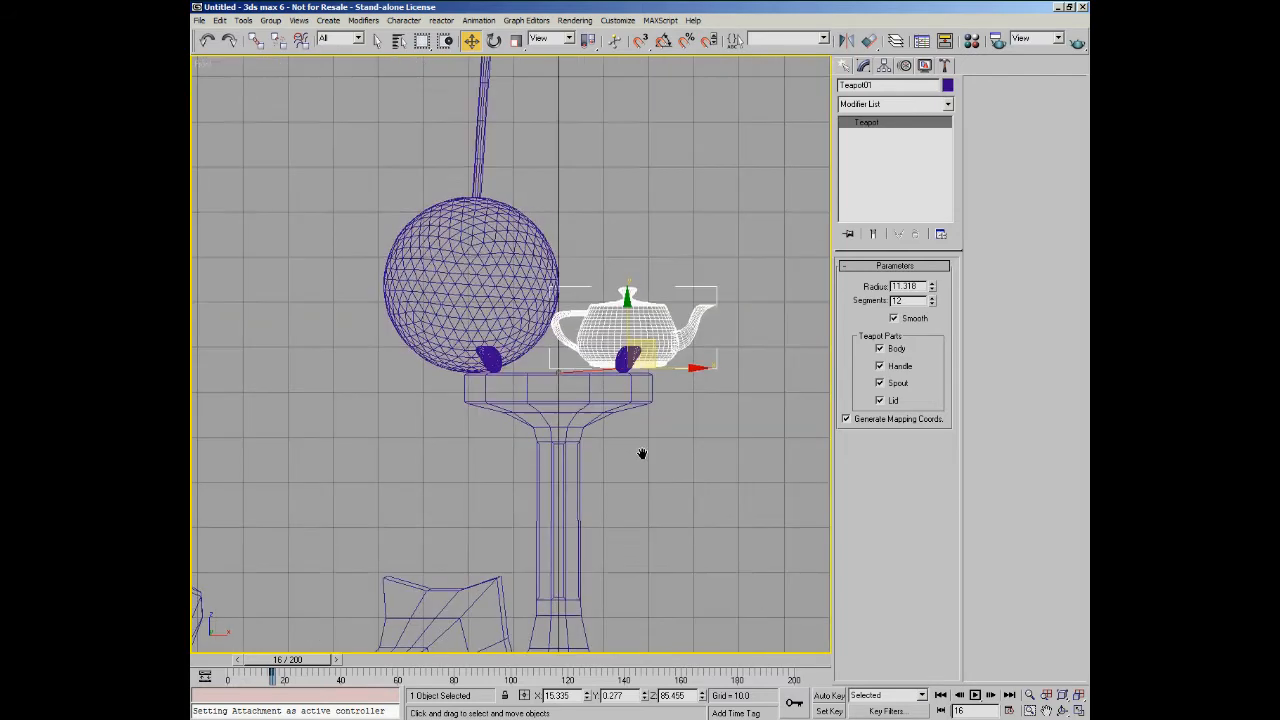
pyautogui.moveTo(683, 489); pyautogui.dragTo(392, 416, button='middle')
pyautogui.click(828, 696)
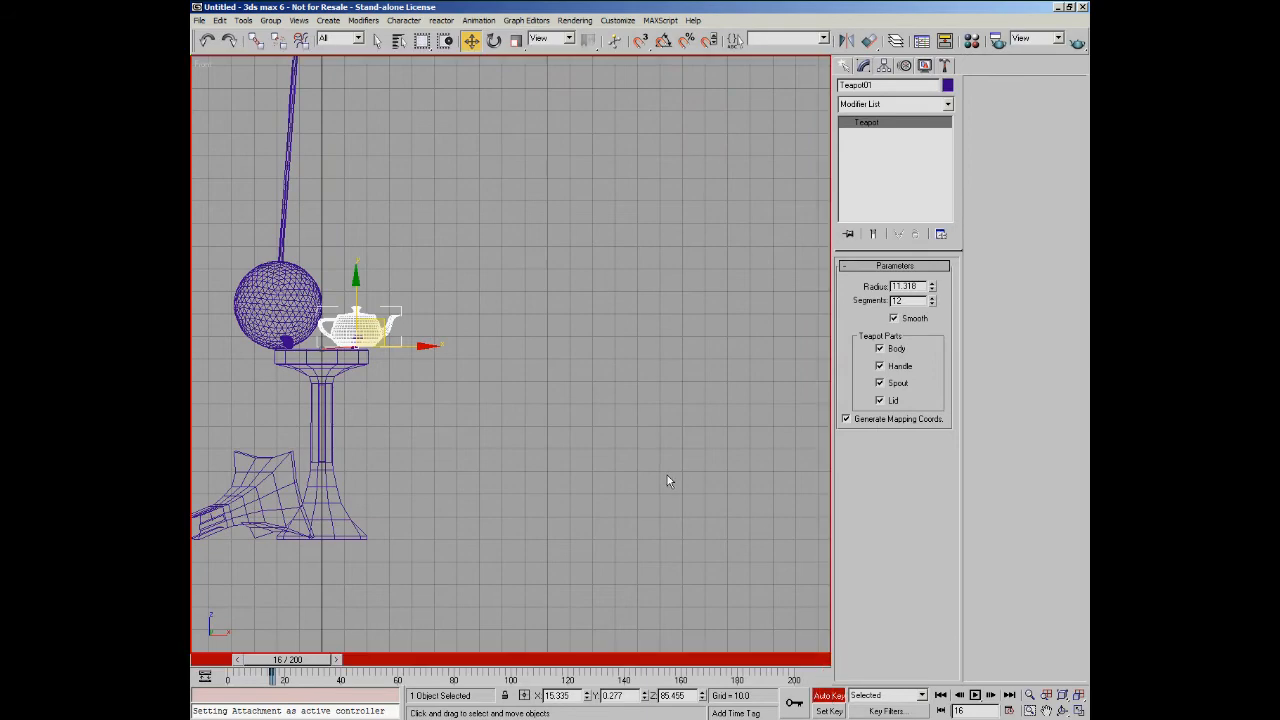
pyautogui.scroll(-2, 560, 467)
pyautogui.moveTo(543, 466); pyautogui.dragTo(447, 457, button='middle')
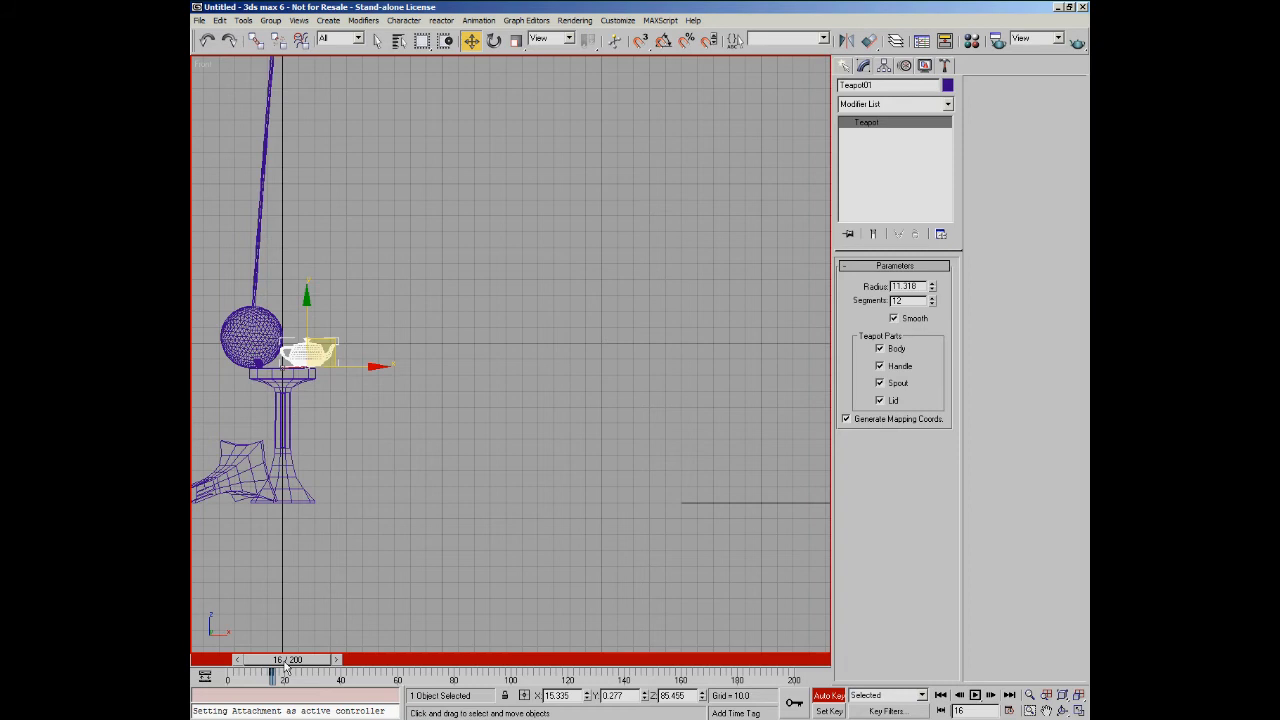
pyautogui.moveTo(285, 662); pyautogui.dragTo(361, 662)
pyautogui.moveTo(328, 338); pyautogui.dragTo(484, 474)
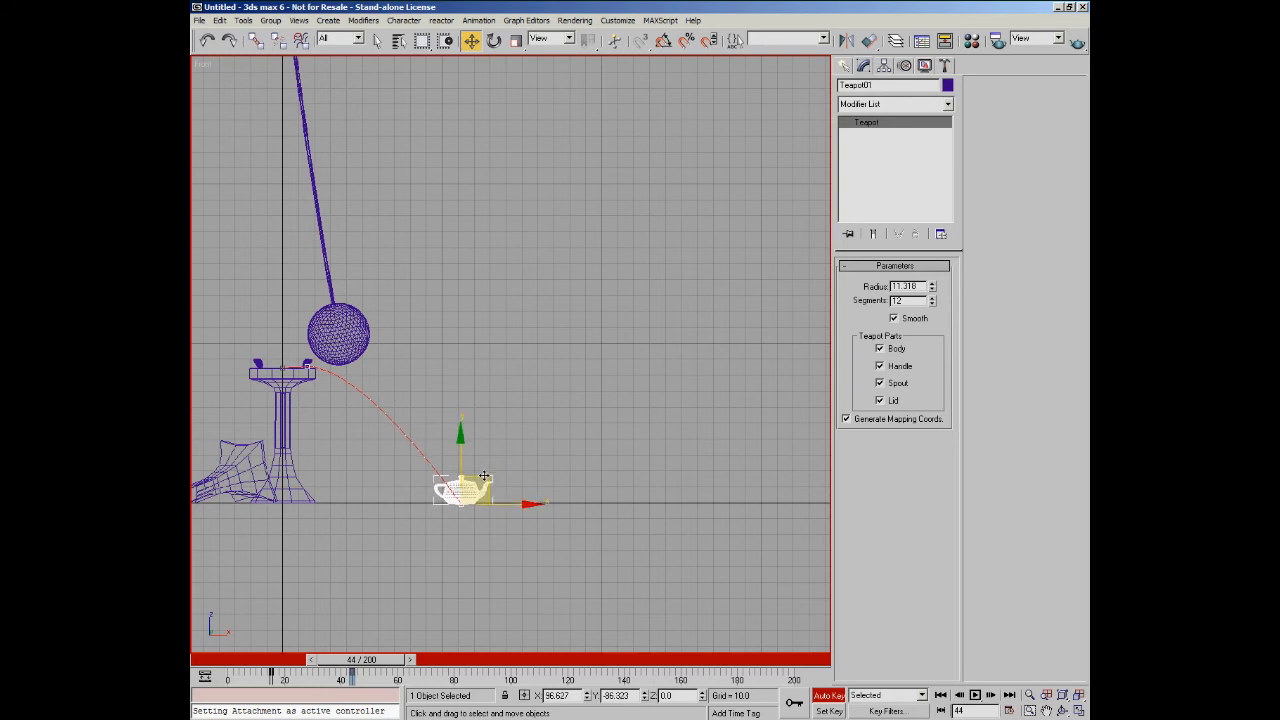
# Step: At frame 76, move the teapot along the ground to about X 181, Z 0.1, and advance to frame 100
pyautogui.moveTo(453, 530); pyautogui.dragTo(506, 523, button='middle')
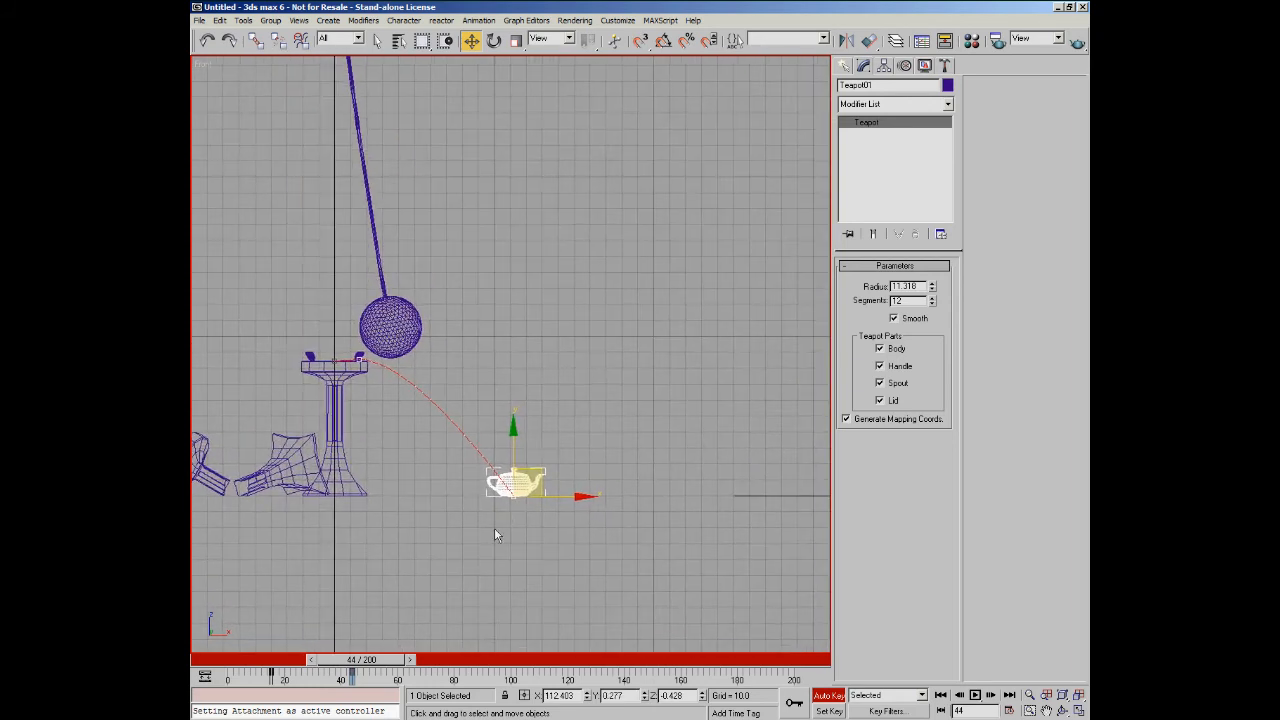
pyautogui.moveTo(372, 665); pyautogui.dragTo(462, 665)
pyautogui.press('w')
pyautogui.moveTo(549, 475); pyautogui.dragTo(648, 470)
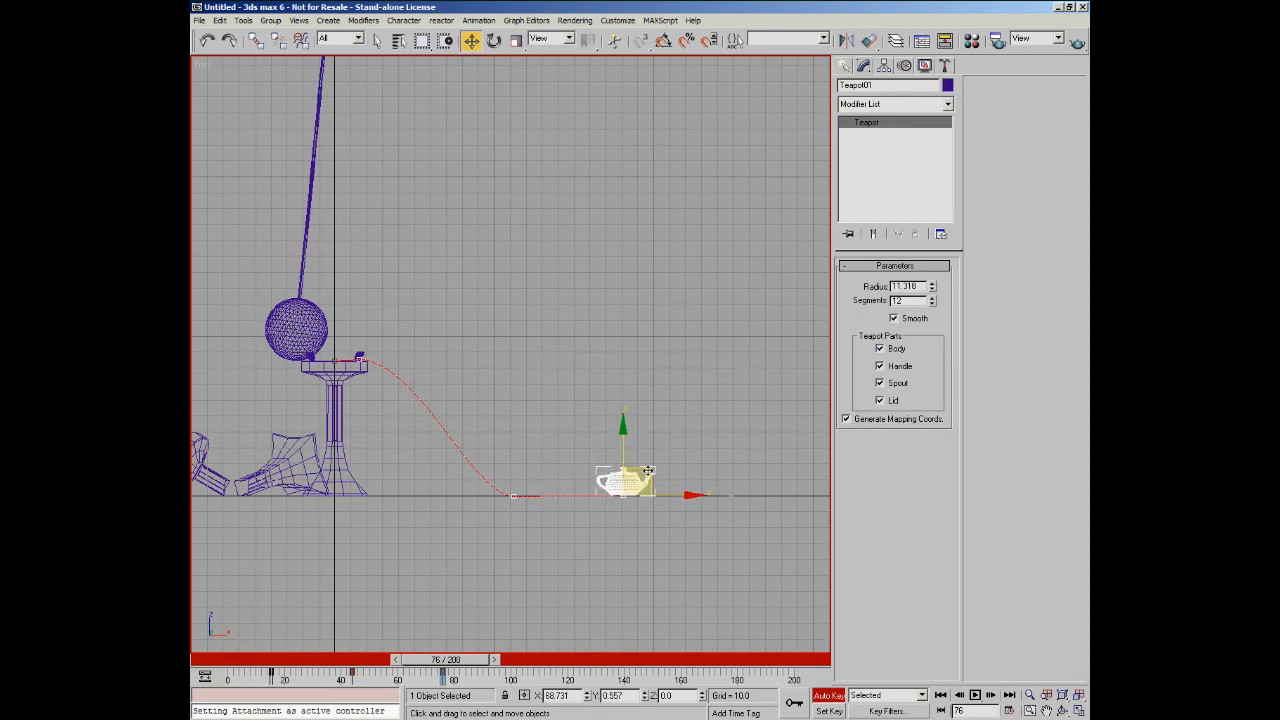
pyautogui.moveTo(448, 662); pyautogui.dragTo(518, 668)
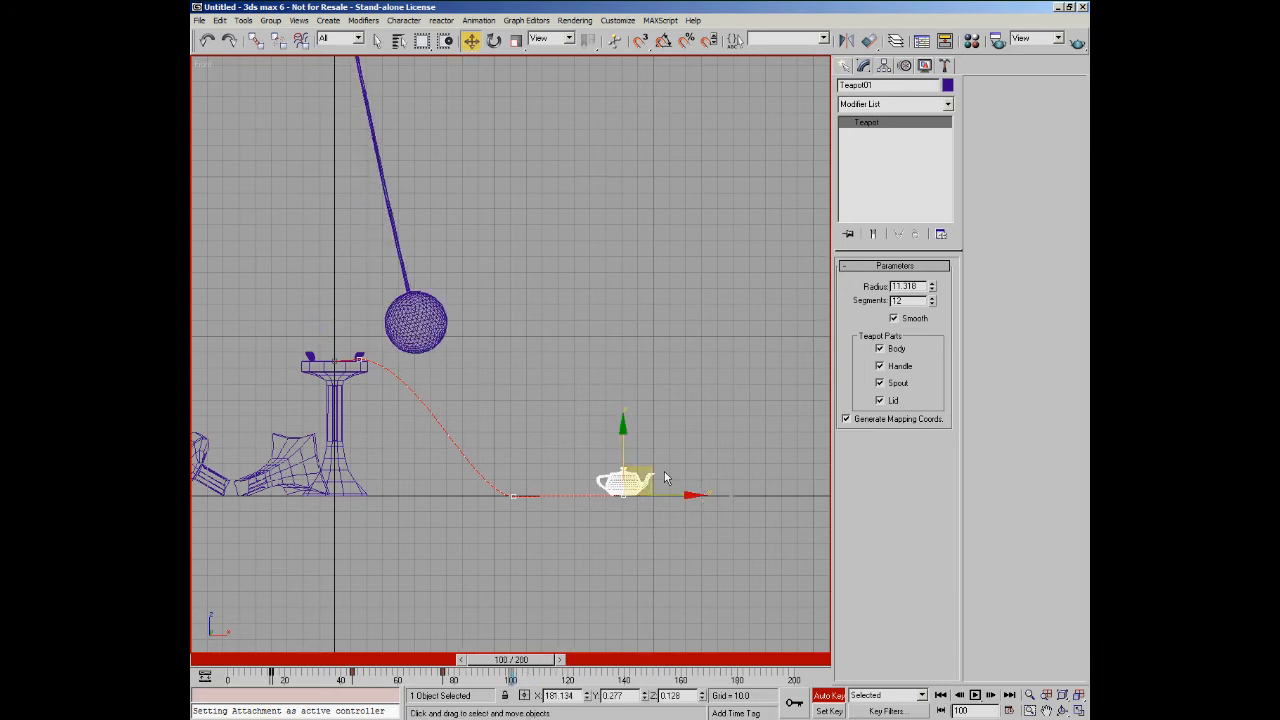
# Step: Move the teapot farther along the ground at frame 100, and at frame 123 move it to about X 280, Z -0.5
pyautogui.moveTo(647, 468); pyautogui.dragTo(737, 469)
pyautogui.moveTo(511, 668); pyautogui.dragTo(582, 668)
pyautogui.press('w')
pyautogui.moveTo(729, 537); pyautogui.dragTo(507, 567, button='middle')
pyautogui.moveTo(565, 463); pyautogui.dragTo(636, 462)
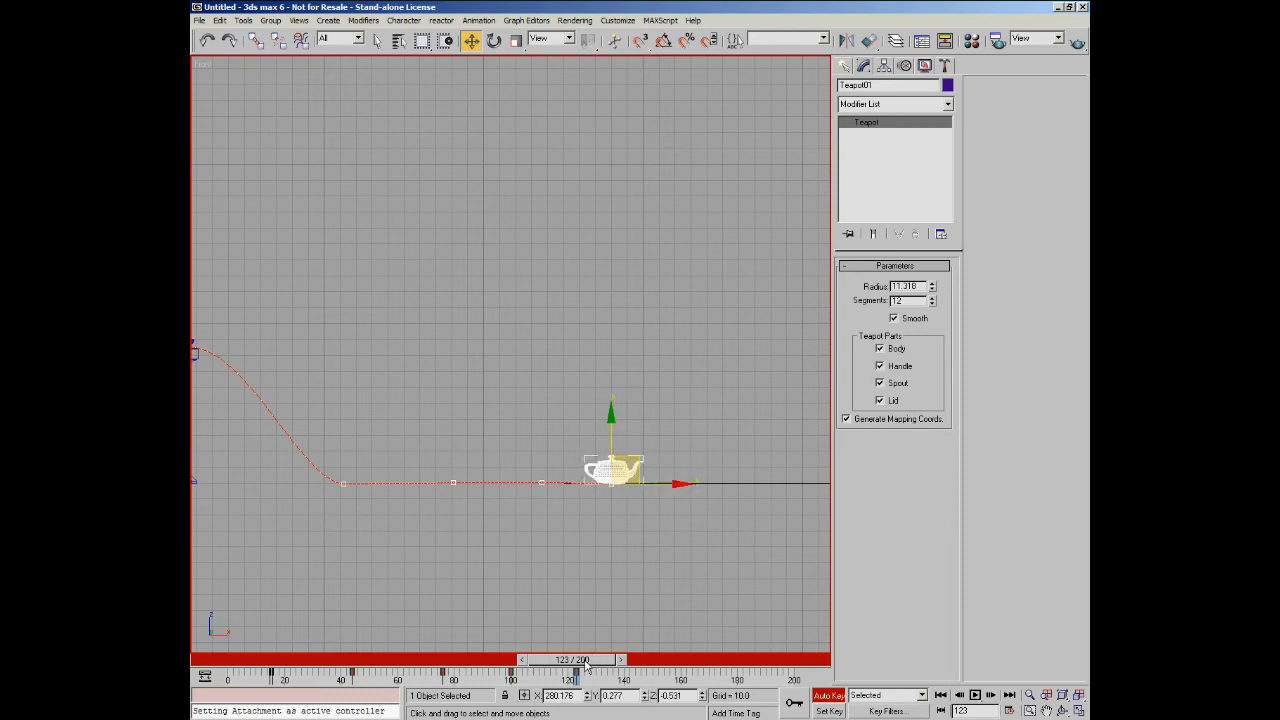
# Step: At frame 140, move the teapot along the ground to about X 311.8, Z 0
pyautogui.moveTo(577, 668); pyautogui.dragTo(624, 676)
pyautogui.press('w')
pyautogui.moveTo(646, 464); pyautogui.dragTo(688, 456)
# Step: At frame 162, move the teapot to its final resting position on the ground at about X 375.5, Z 0.1
pyautogui.moveTo(624, 665); pyautogui.dragTo(690, 659)
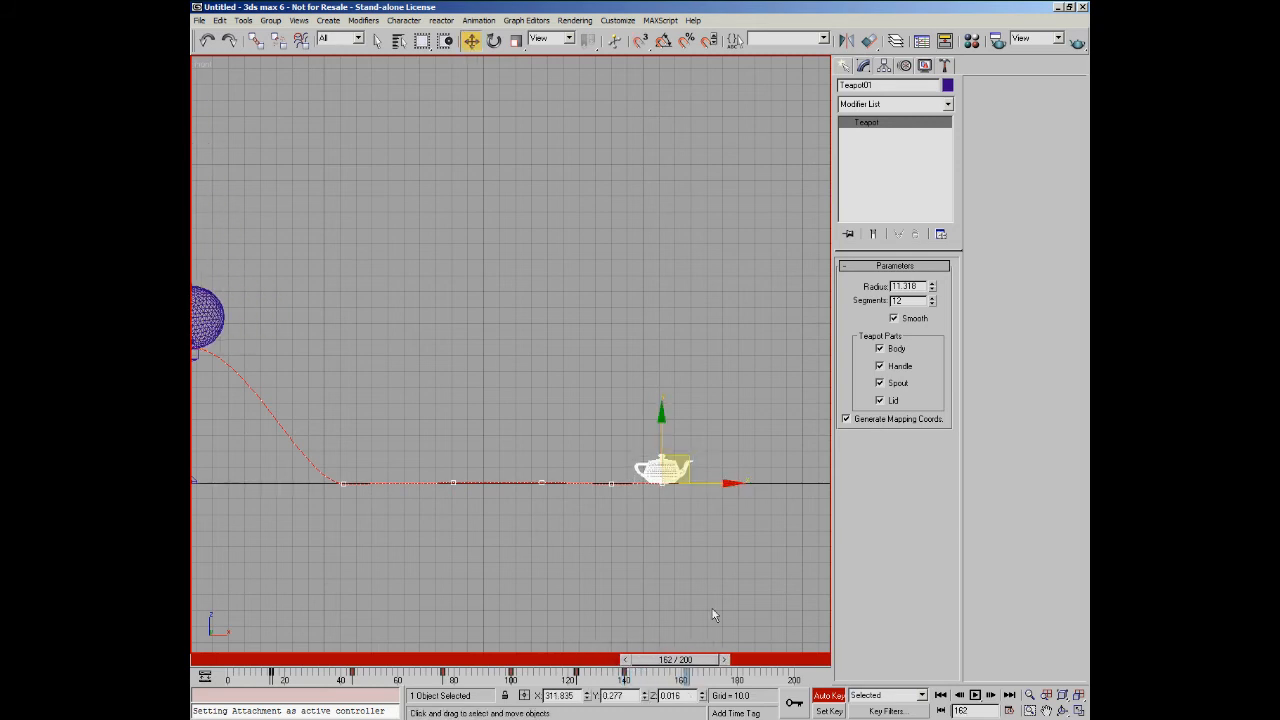
pyautogui.moveTo(690, 467); pyautogui.dragTo(755, 467)
pyautogui.moveTo(626, 447)
pyautogui.mouseDown(button='middle')
pyautogui.moveTo(688, 443)
pyautogui.moveTo(604, 435)
pyautogui.mouseUp(button='middle')
pyautogui.click(754, 467)
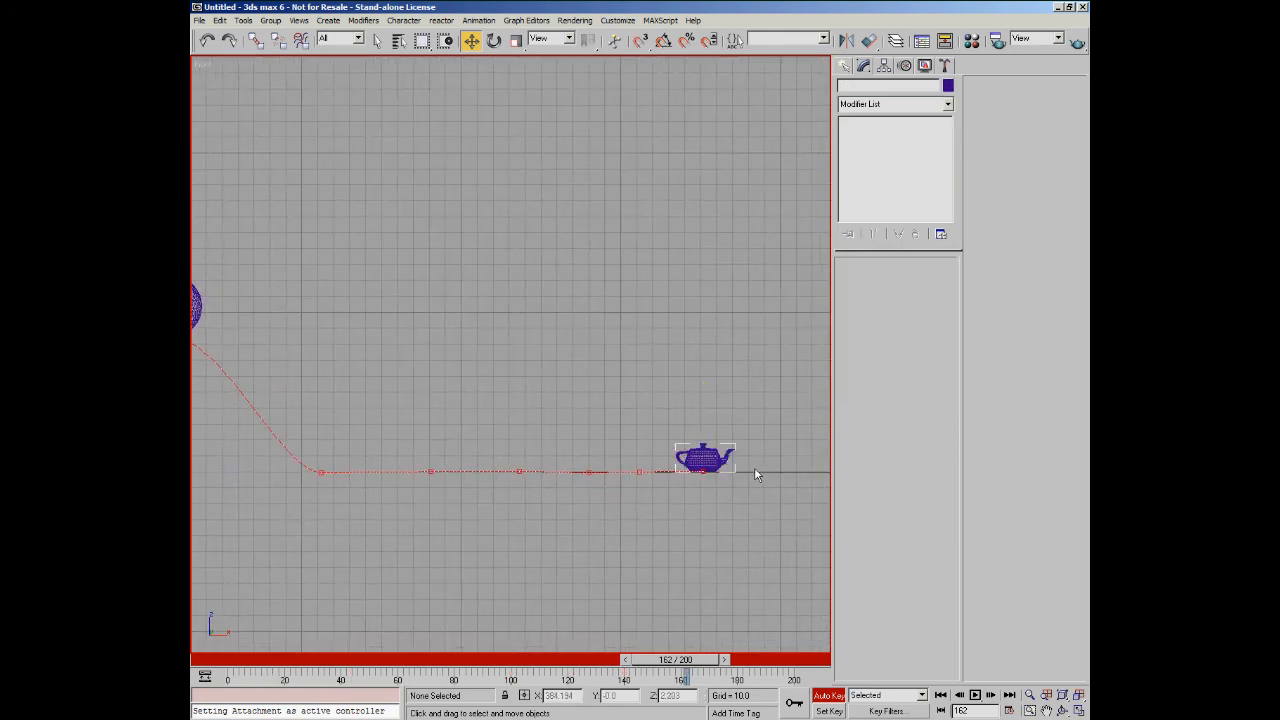
pyautogui.click(722, 470)
pyautogui.moveTo(742, 472); pyautogui.dragTo(774, 472)
pyautogui.moveTo(622, 495); pyautogui.dragTo(646, 486, button='middle')
pyautogui.scroll(-2, 648, 485)
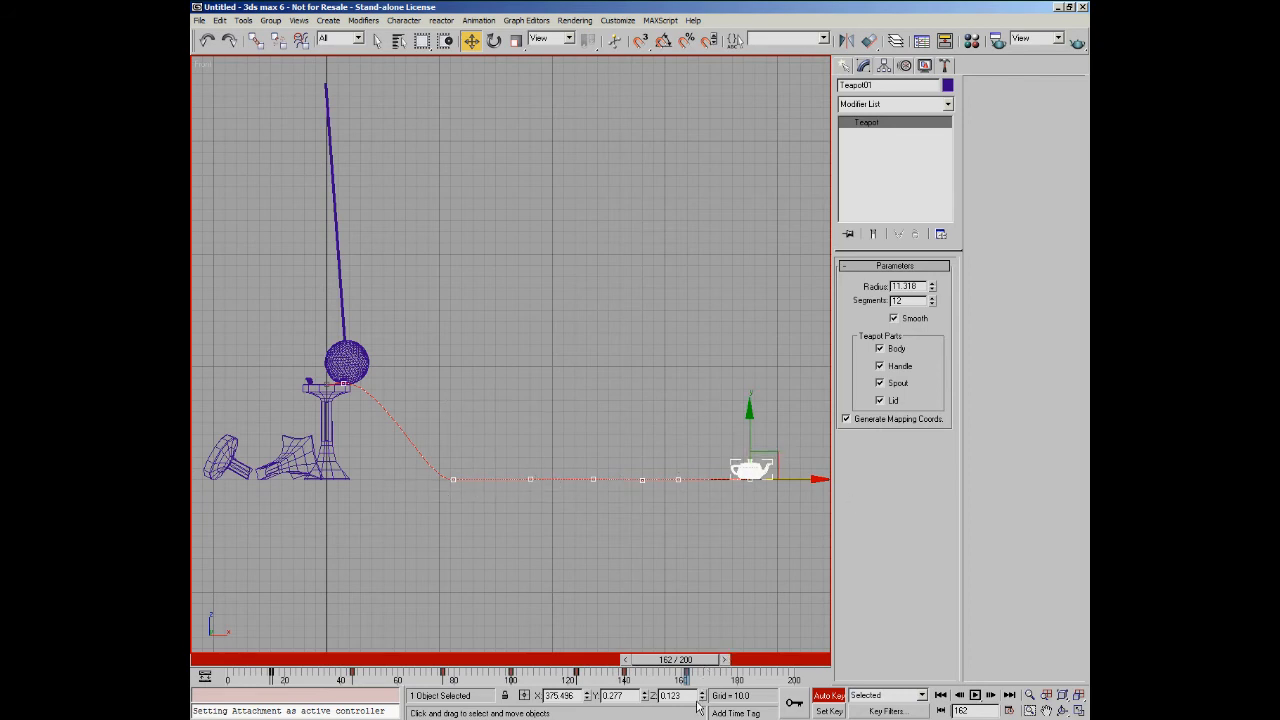
# Step: At frame 59, raise the teapot to about Z 42.3 for the first bounce between its ground keys
pyautogui.moveTo(697, 662); pyautogui.dragTo(424, 643)
pyautogui.press('w')
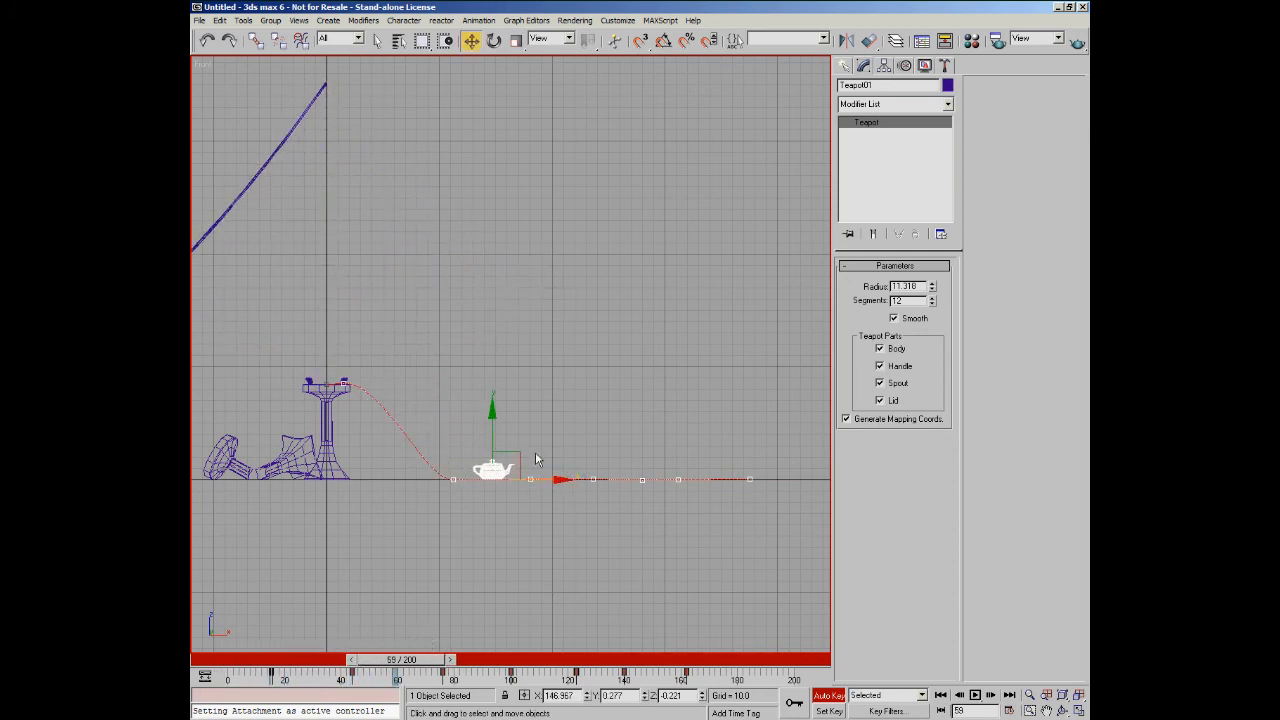
pyautogui.moveTo(502, 440); pyautogui.dragTo(501, 390)
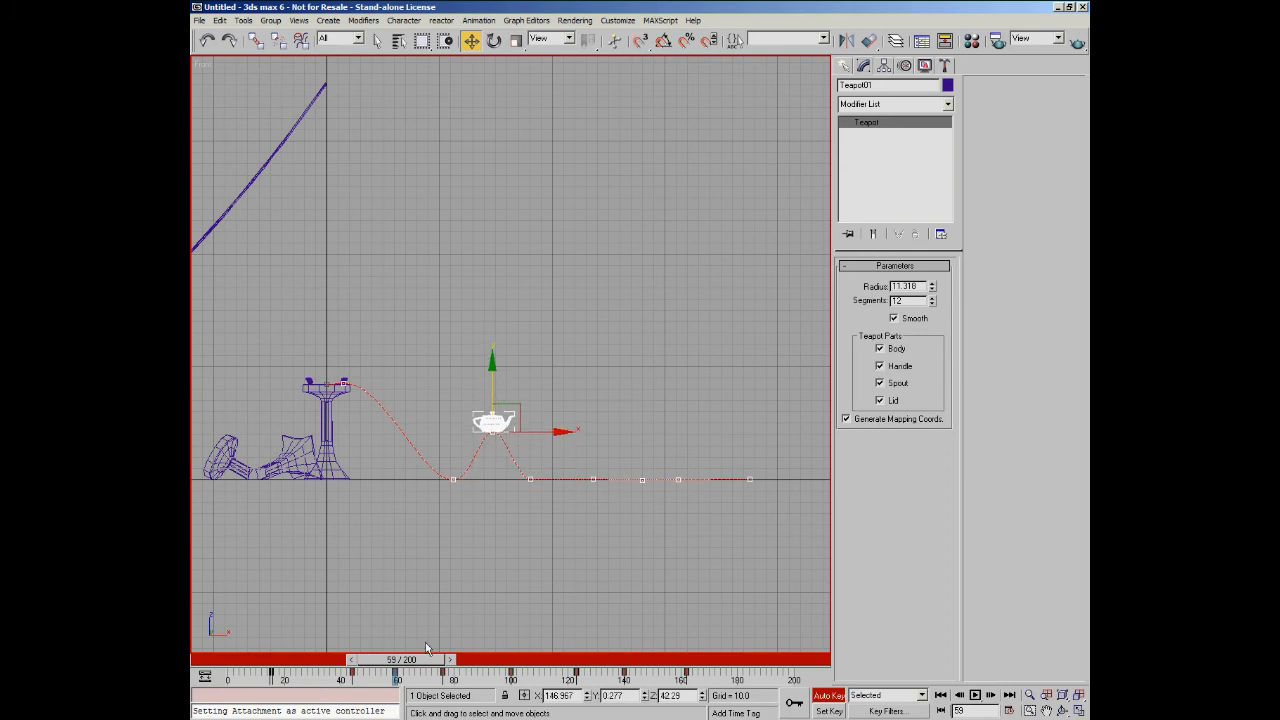
# Step: Raise the teapot for a second bounce at frame 88 and to about Z 11 for a third at frame 112
pyautogui.moveTo(402, 660); pyautogui.dragTo(485, 670)
pyautogui.press('w')
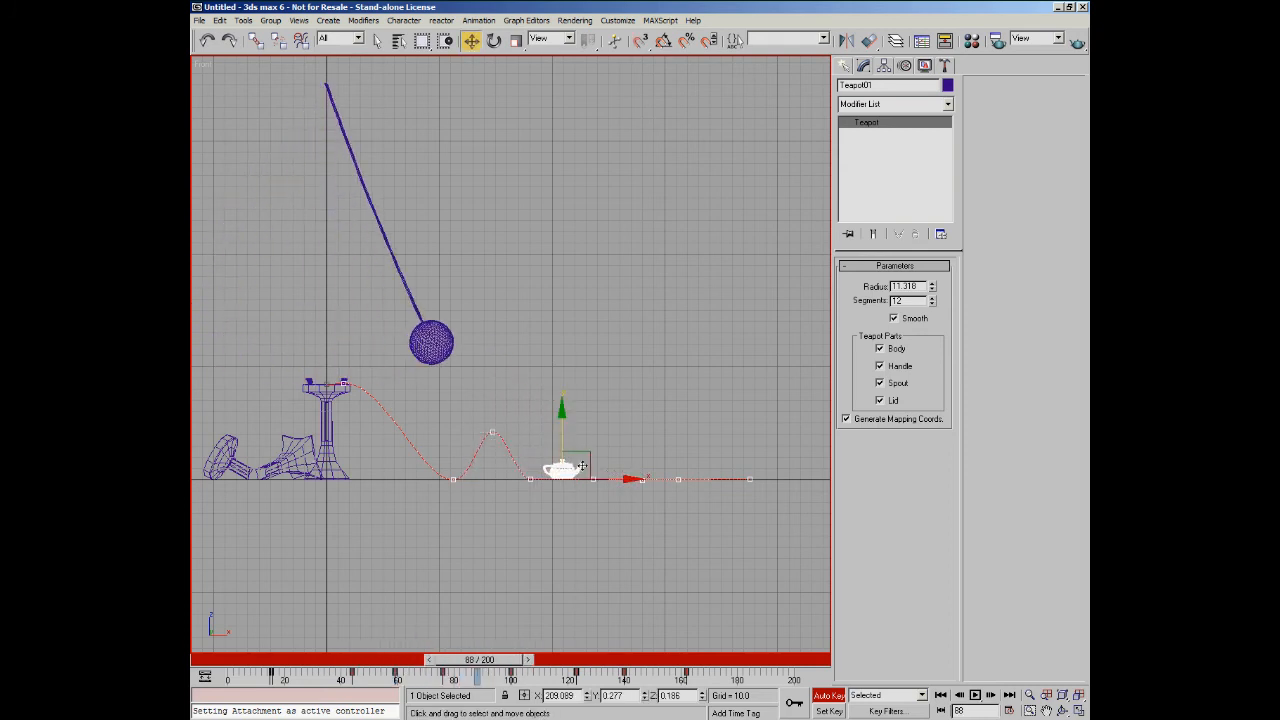
pyautogui.moveTo(566, 440); pyautogui.dragTo(563, 407)
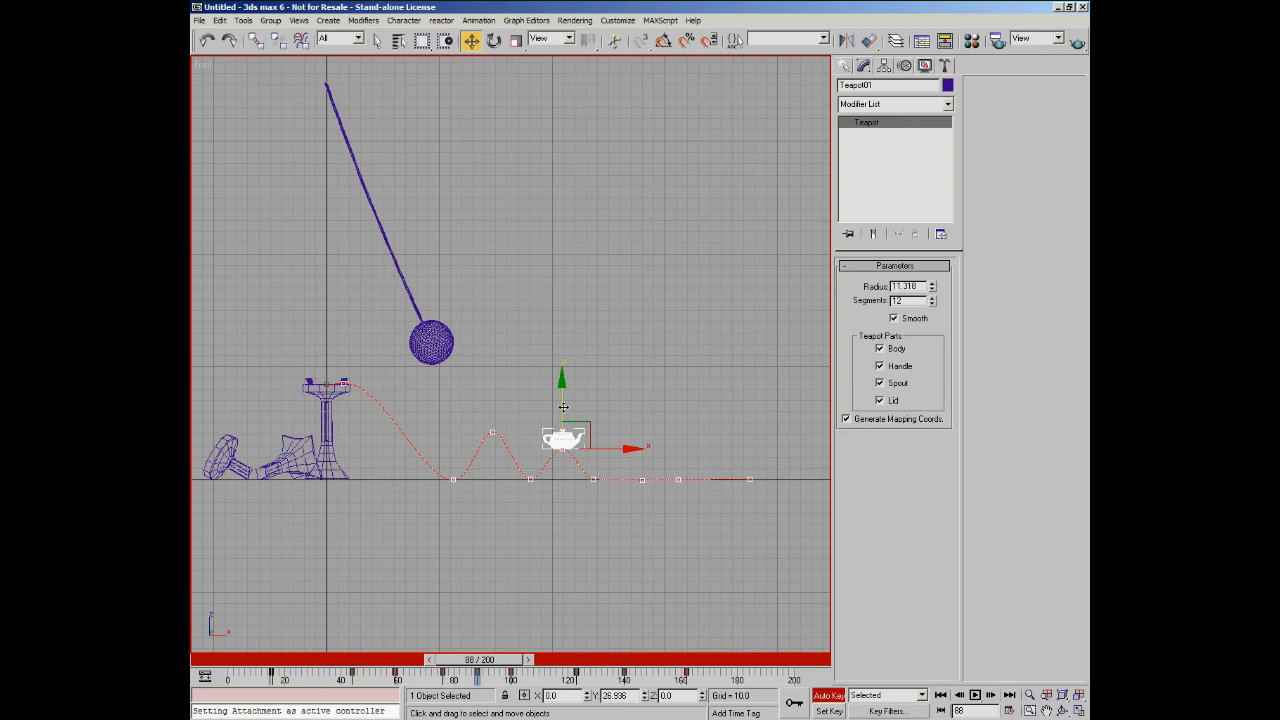
pyautogui.moveTo(494, 661); pyautogui.dragTo(544, 662)
pyautogui.moveTo(621, 427); pyautogui.dragTo(621, 420)
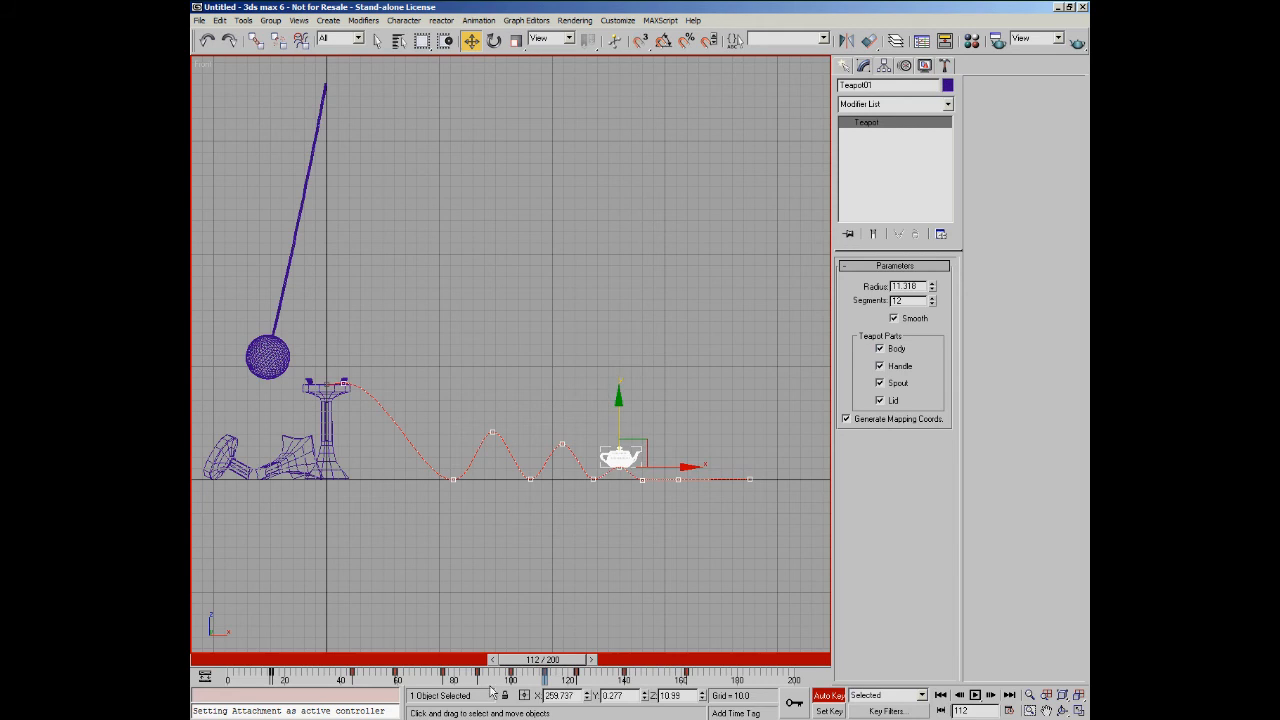
# Step: Return to frame 88 and lower the peak of the second bounce to about Z 22.2
pyautogui.moveTo(553, 664); pyautogui.dragTo(495, 668)
pyautogui.press('w')
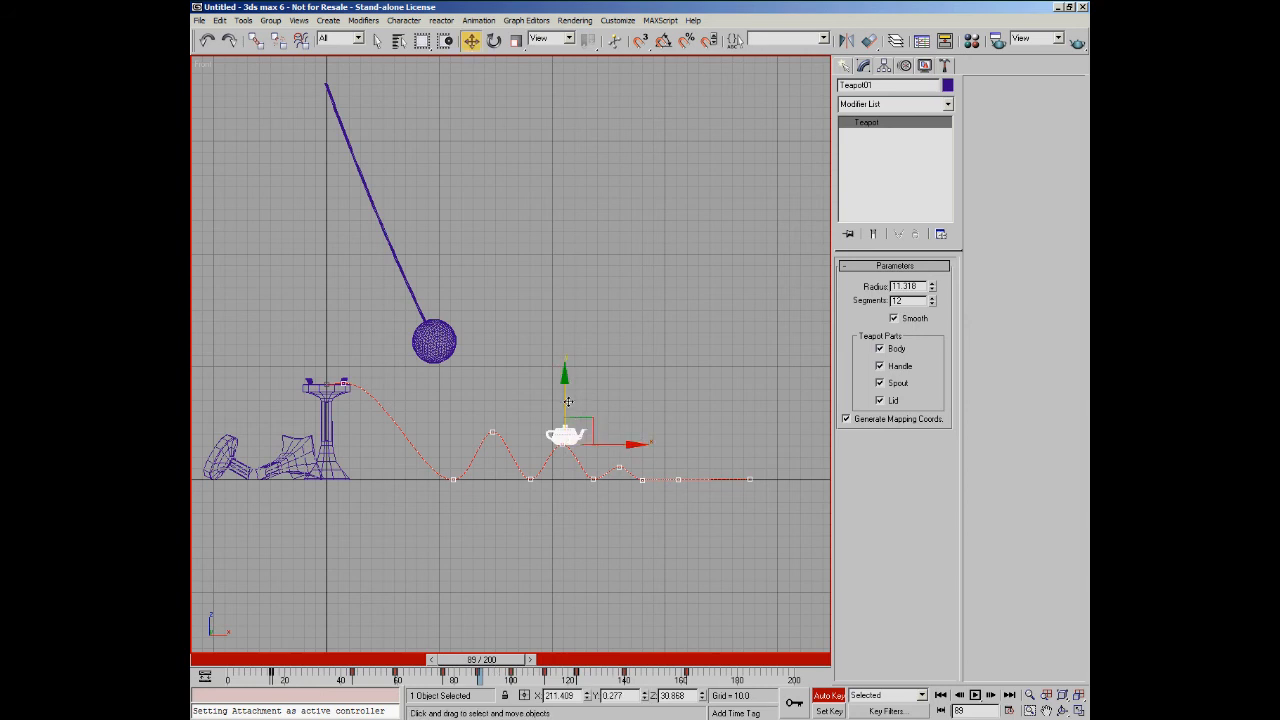
pyautogui.press(',')
pyautogui.moveTo(560, 395); pyautogui.dragTo(560, 407)
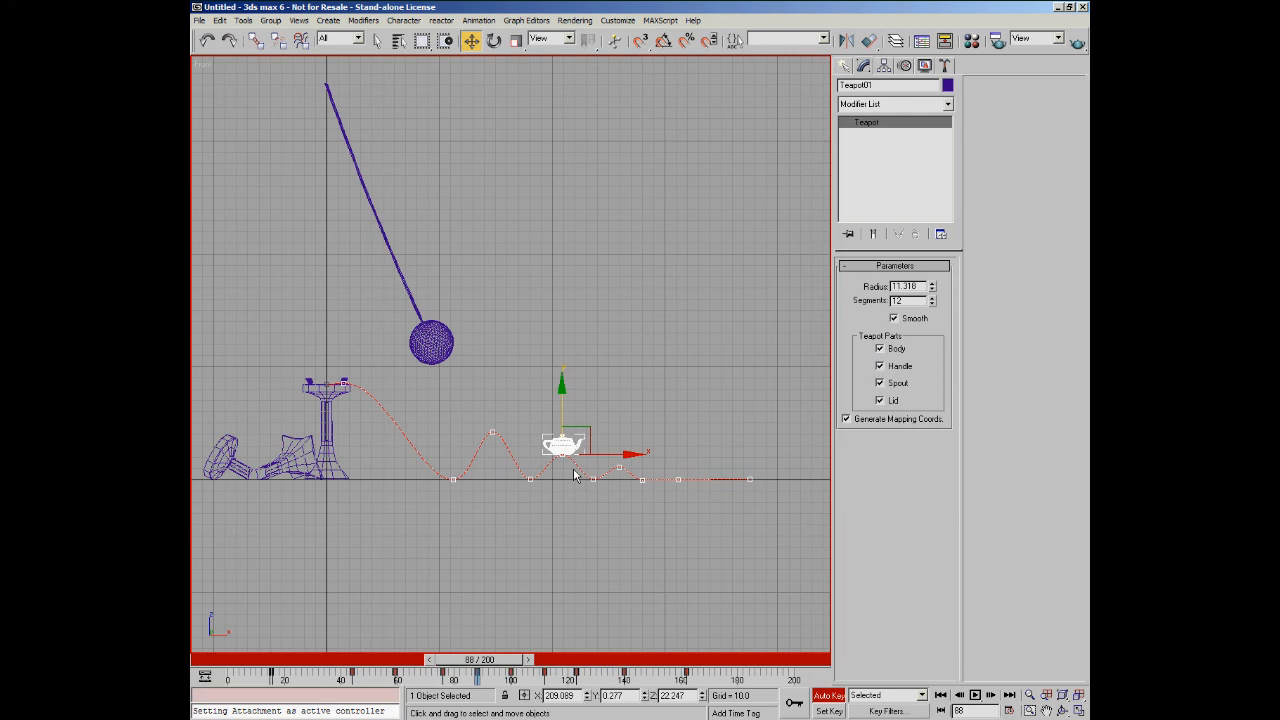
# Step: At frame 132, raise the teapot to about Z 3.6 for a small last bounce
pyautogui.moveTo(479, 662); pyautogui.dragTo(596, 673)
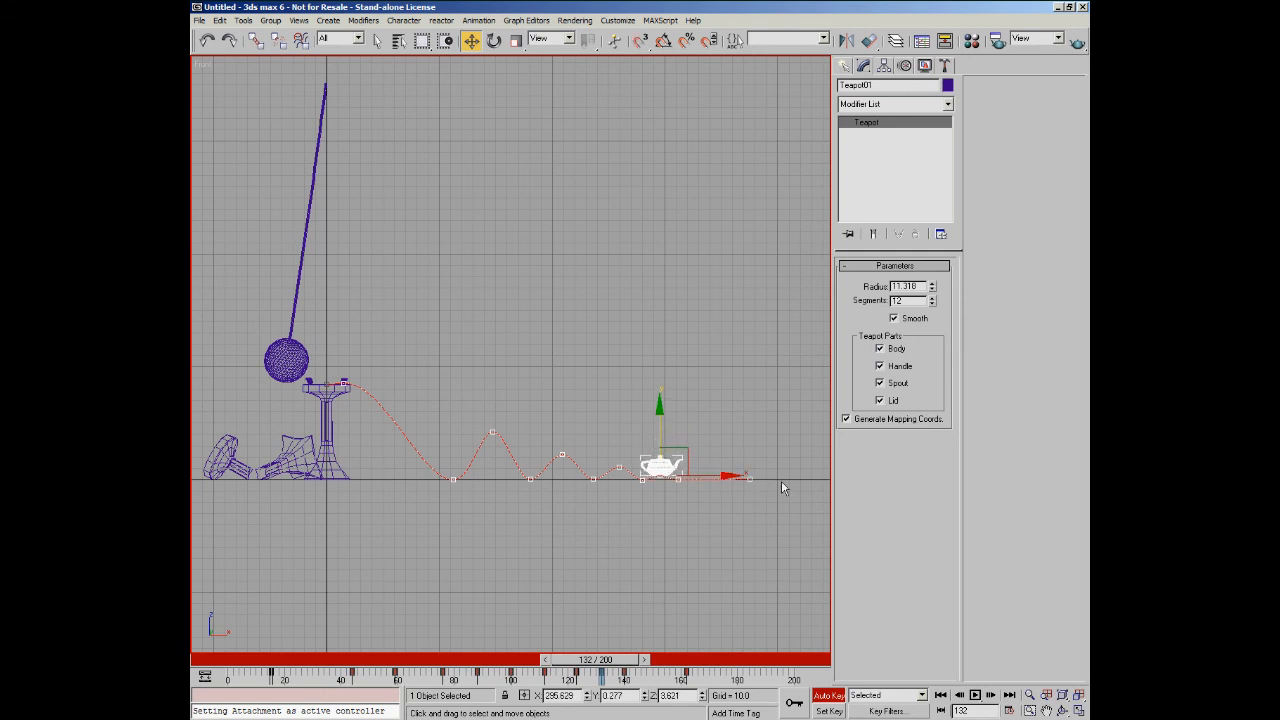
pyautogui.scroll(3, 627, 496)
pyautogui.moveTo(627, 496); pyautogui.dragTo(652, 503, button='middle')
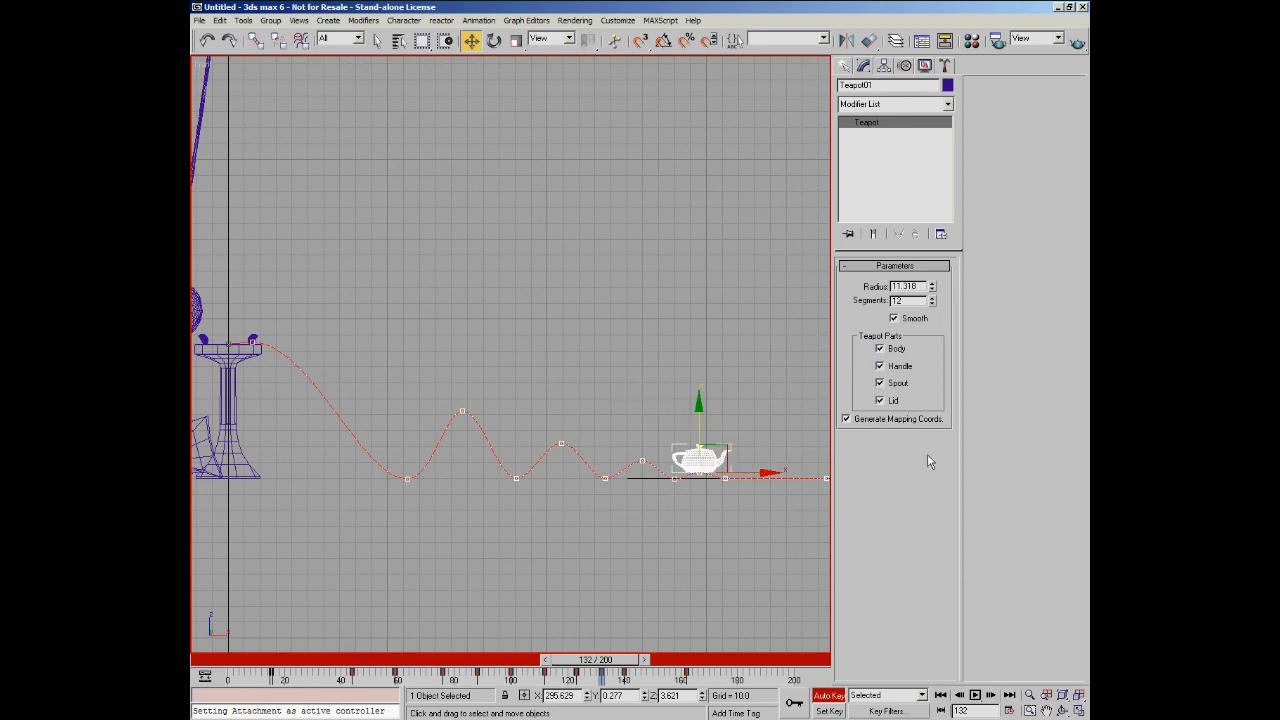
# Step: Open the Curve Editor for the teapot, turn off Auto Key and move the time to frame 136
pyautogui.rightClick(702, 455)
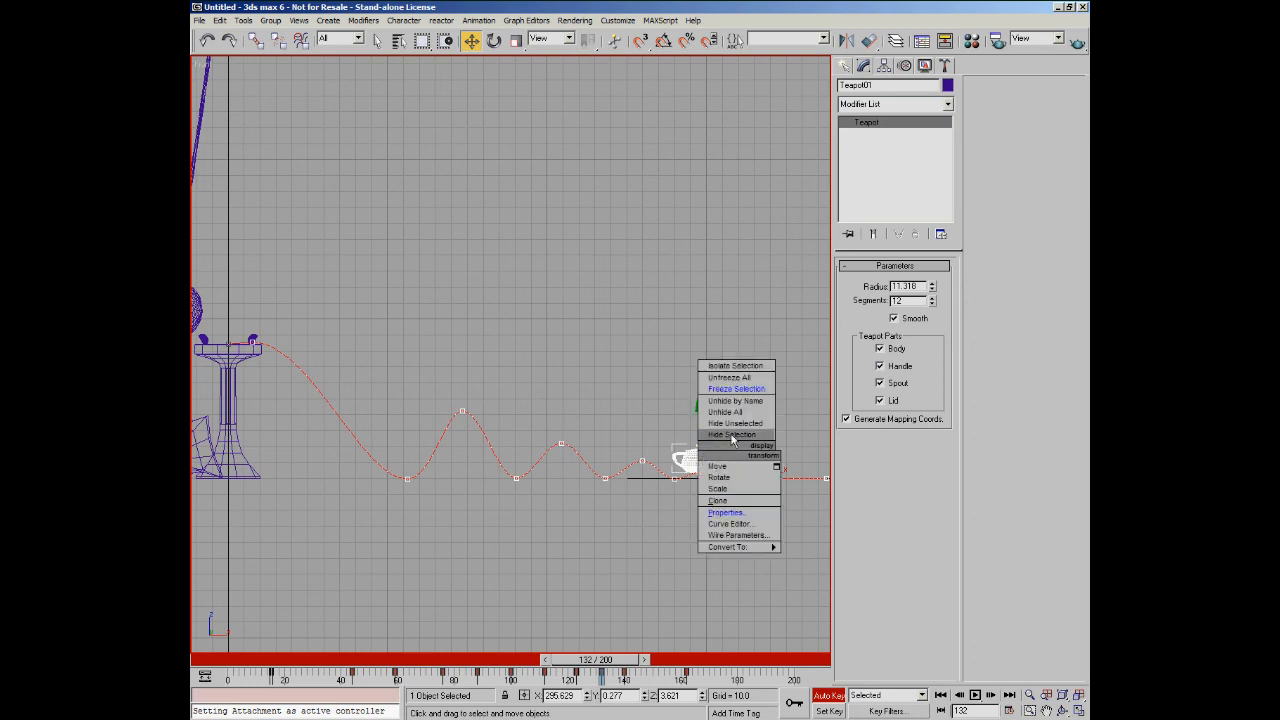
pyautogui.click(760, 527)
pyautogui.moveTo(572, 85); pyautogui.dragTo(618, 84)
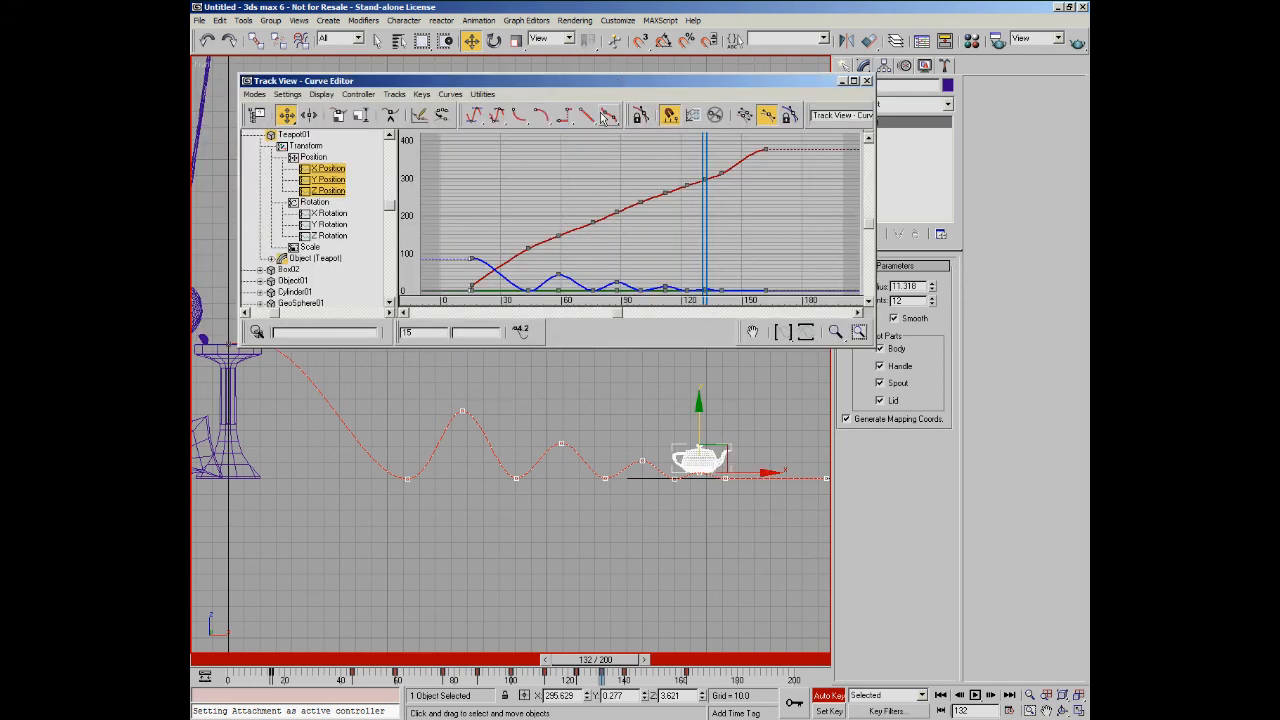
pyautogui.click(828, 694)
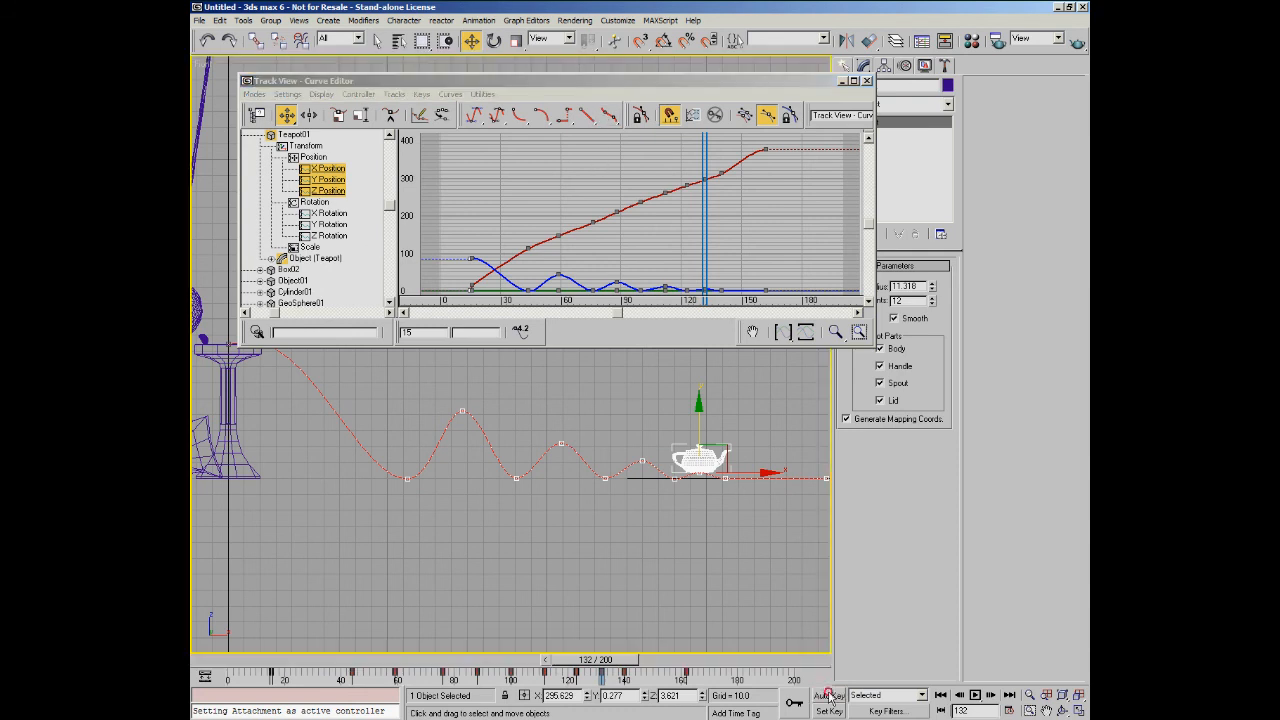
pyautogui.moveTo(595, 660); pyautogui.dragTo(631, 646)
pyautogui.press('w')
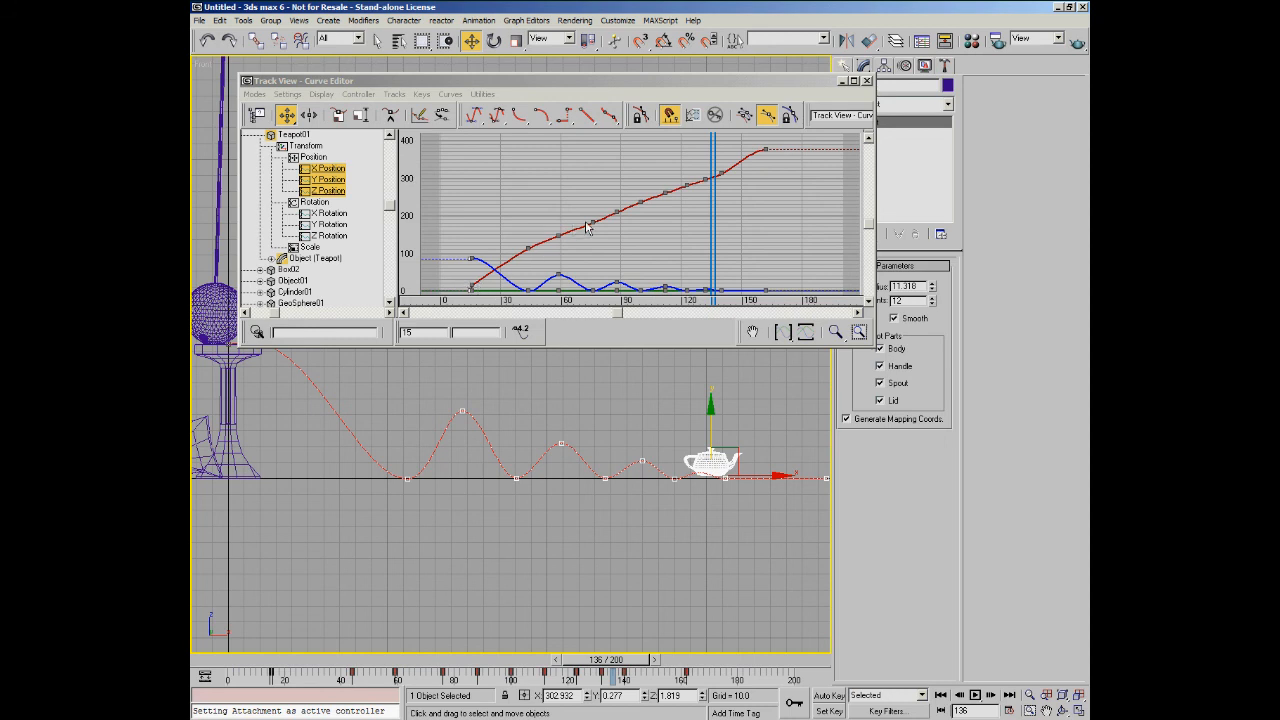
# Step: Display only the teapot's Z Position curve and select its ground-level keys with a selection box
pyautogui.click(323, 191)
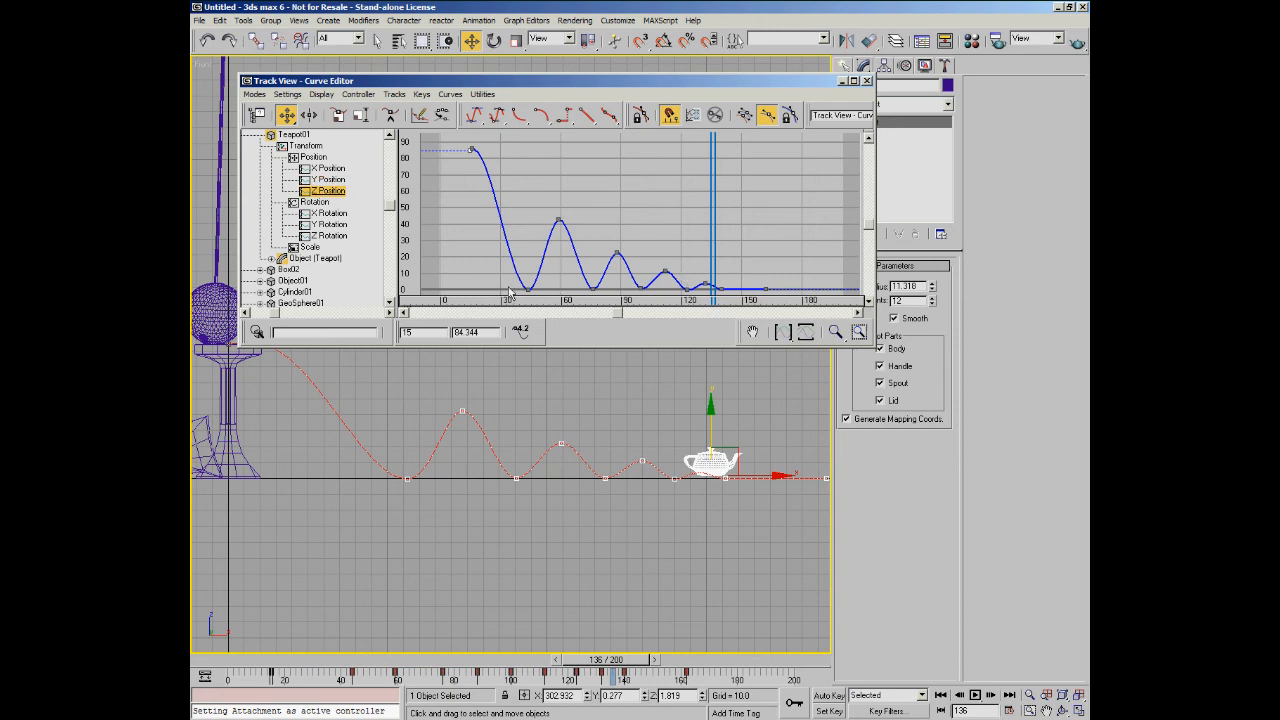
pyautogui.moveTo(507, 286); pyautogui.dragTo(692, 310)
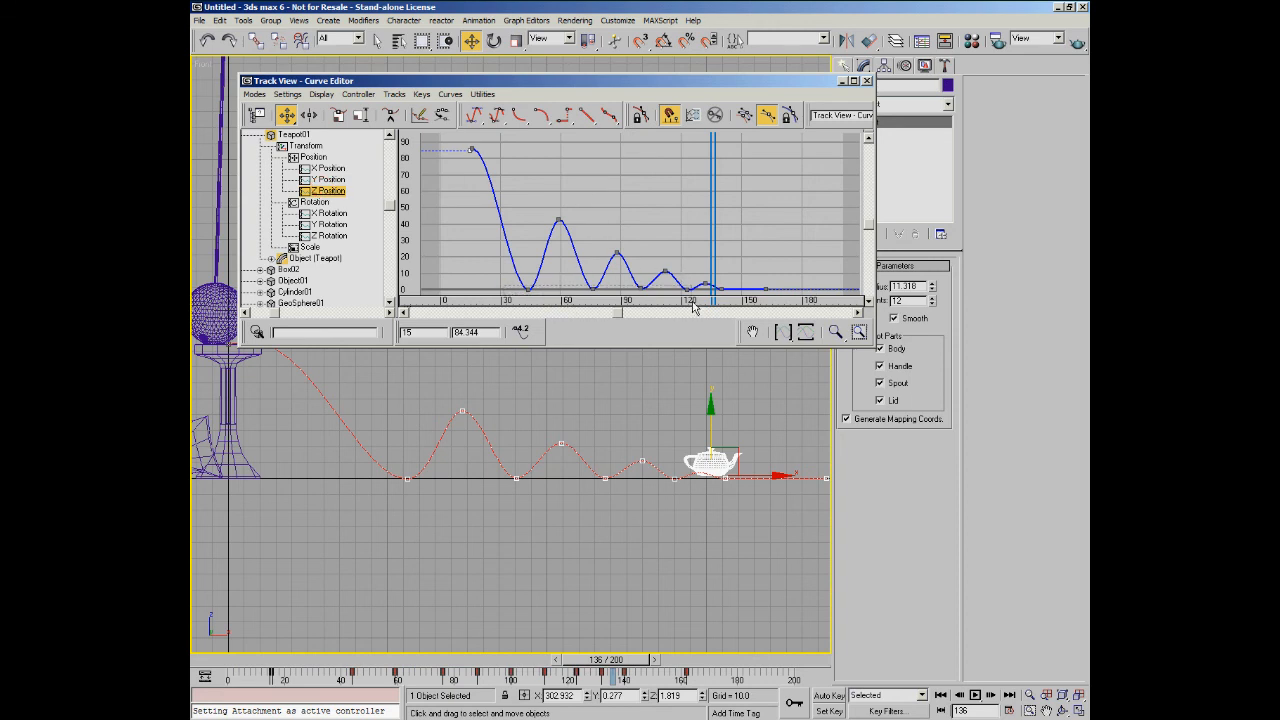